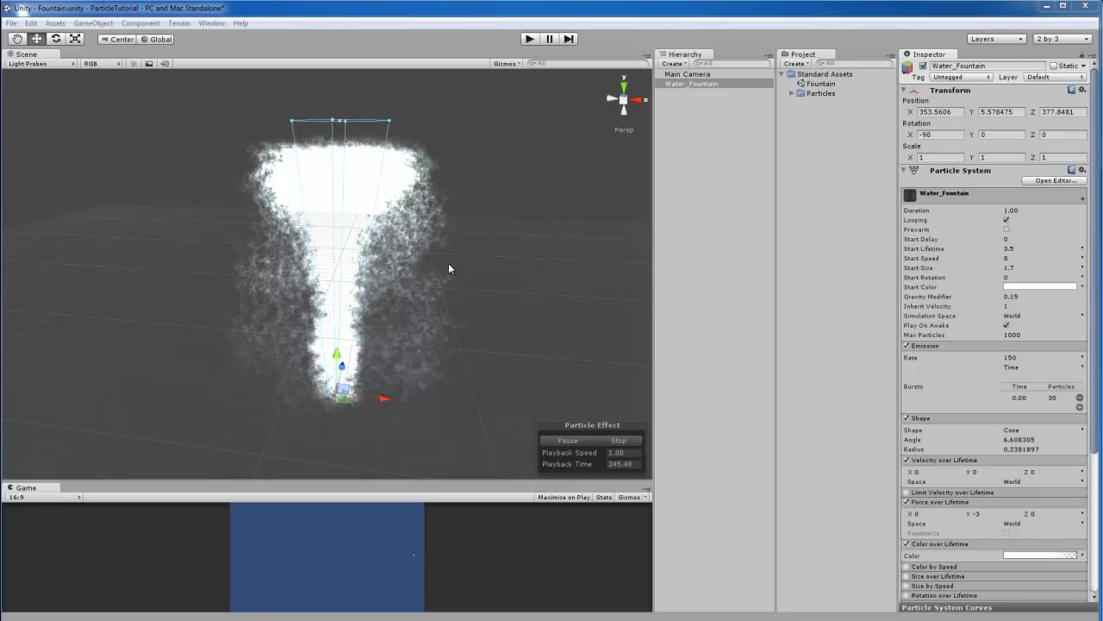
# Delete the existing Water_Fountain object from the scene.
pyautogui.keyDown('alt'); pyautogui.moveTo(512, 266); pyautogui.dragTo(466, 285); pyautogui.keyUp('alt')
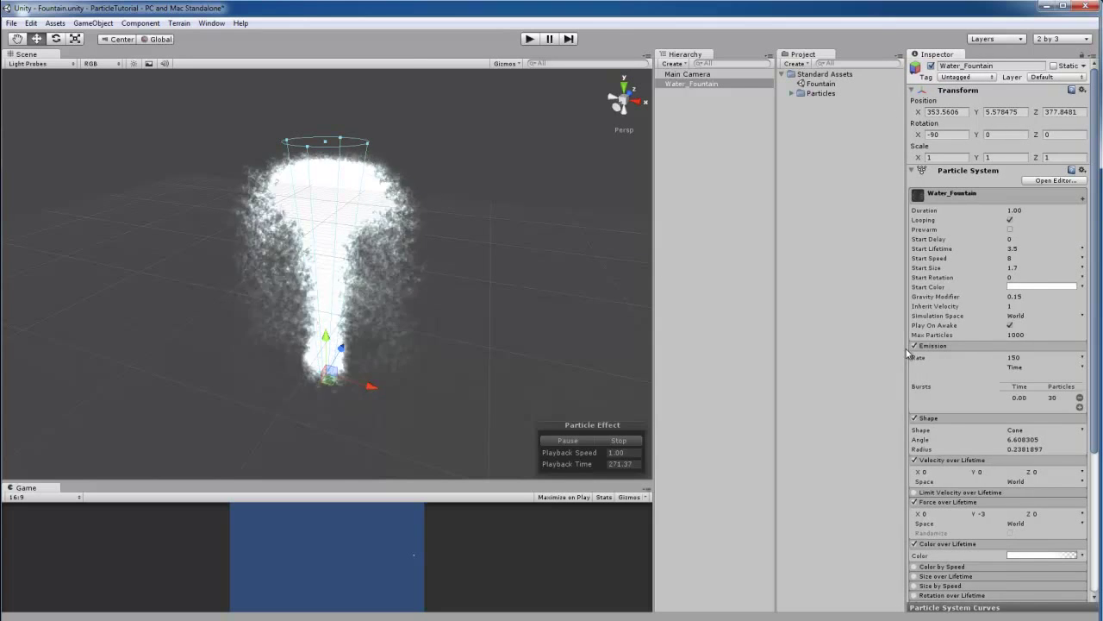
pyautogui.moveTo(654, 282); pyautogui.dragTo(684, 284)
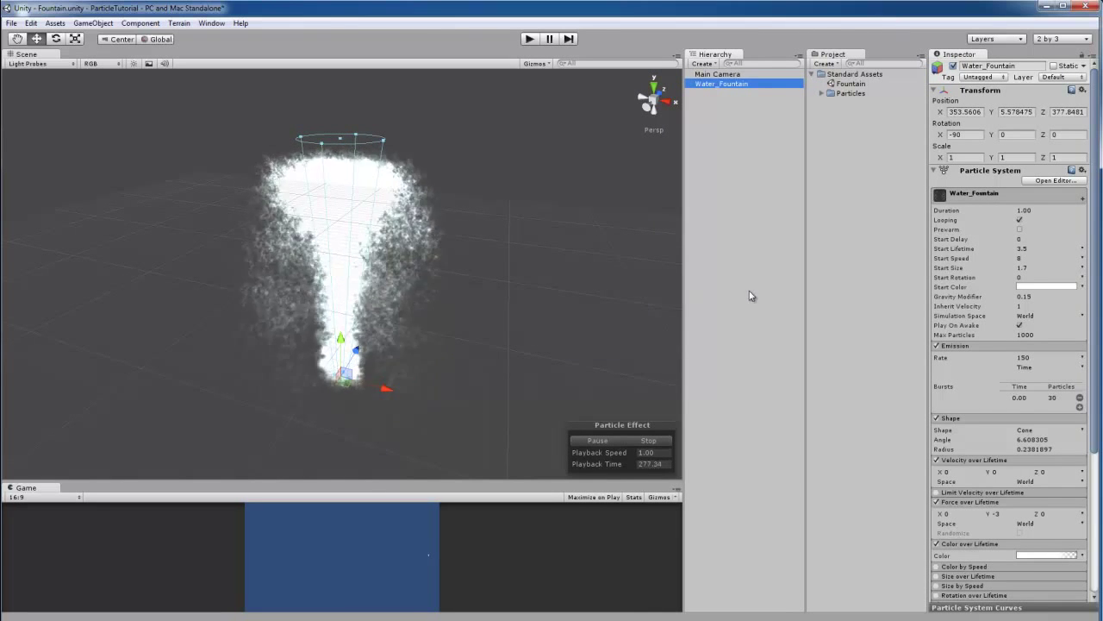
pyautogui.moveTo(559, 281); pyautogui.dragTo(565, 226, button='right')
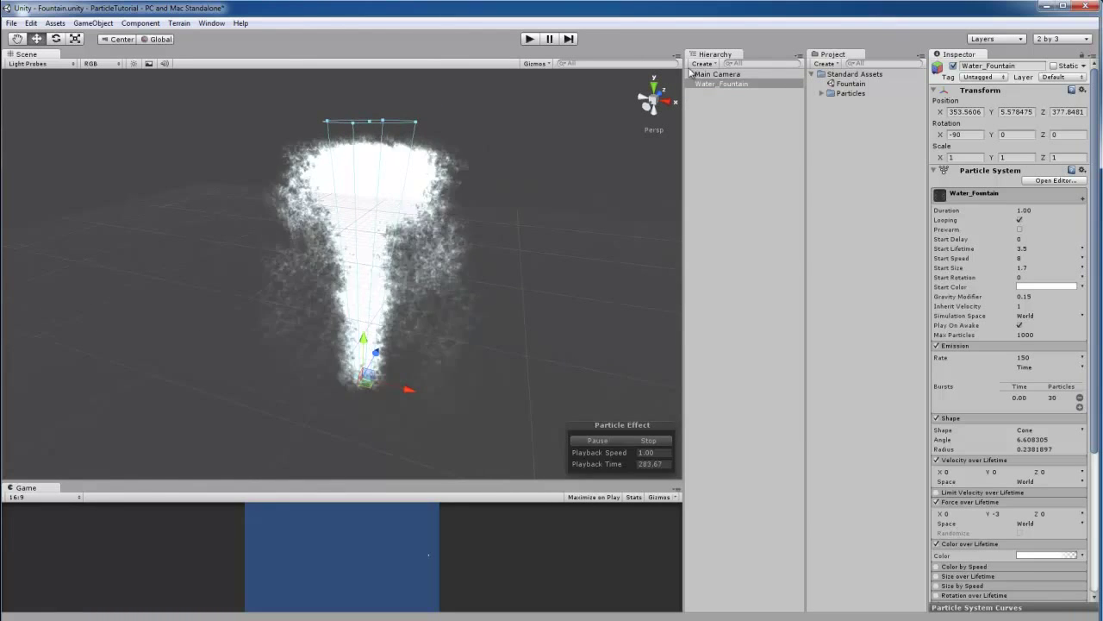
pyautogui.press('Delete')
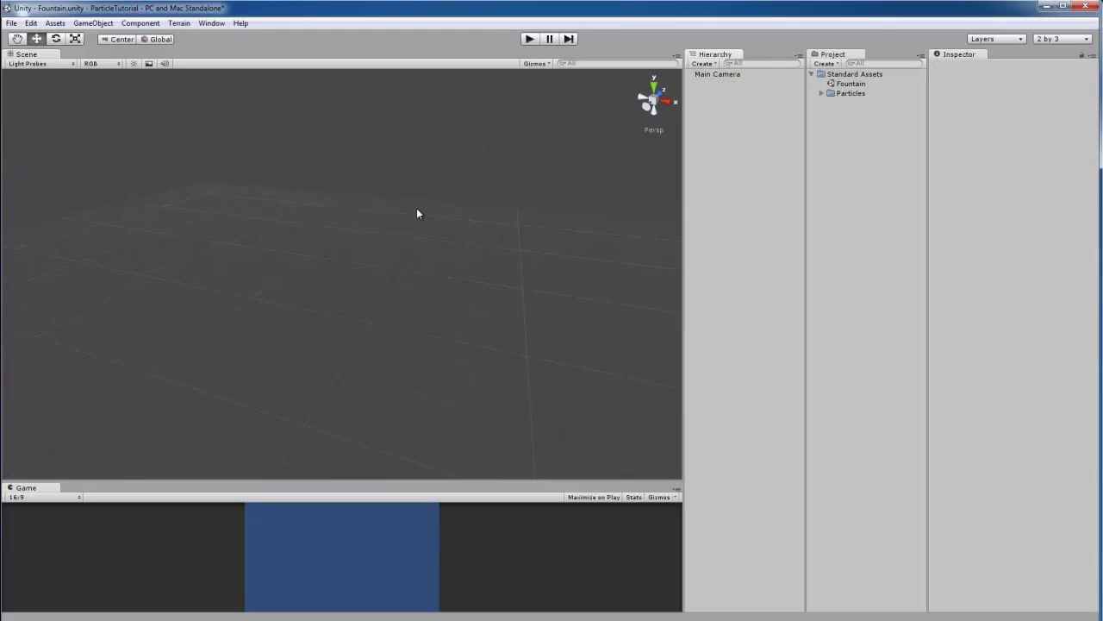
# Create a new Particle System object in the empty scene.
pyautogui.click(95, 23)
pyautogui.moveTo(129, 50)
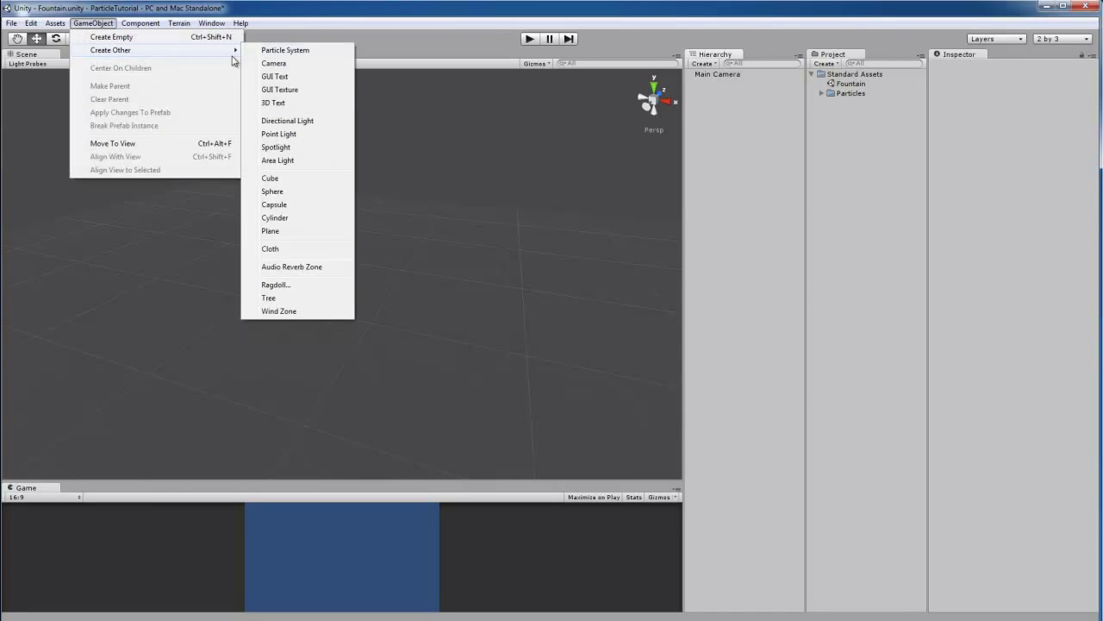
pyautogui.click(306, 55)
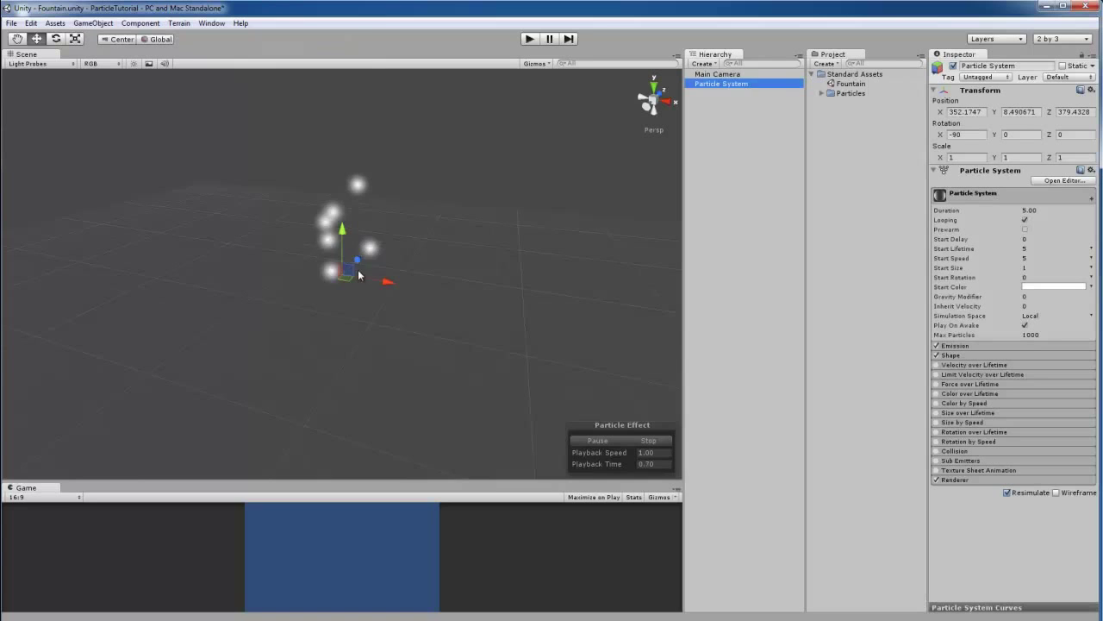
pyautogui.keyDown('alt'); pyautogui.moveTo(359, 275); pyautogui.dragTo(390, 262); pyautogui.keyUp('alt')
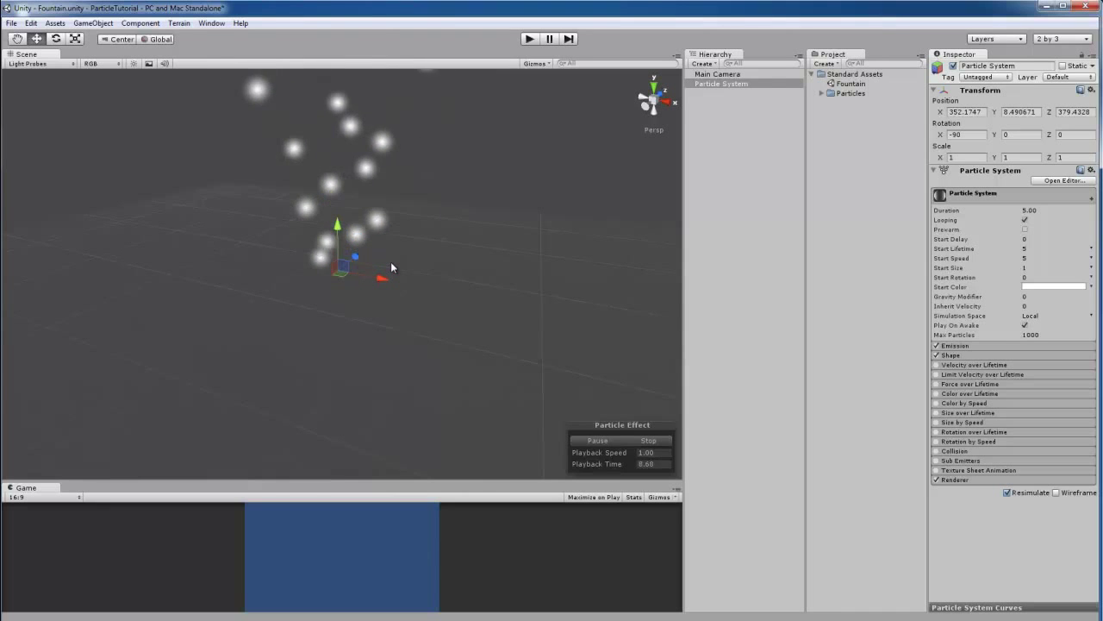
pyautogui.keyDown('alt'); pyautogui.moveTo(414, 270); pyautogui.dragTo(413, 259); pyautogui.keyUp('alt')
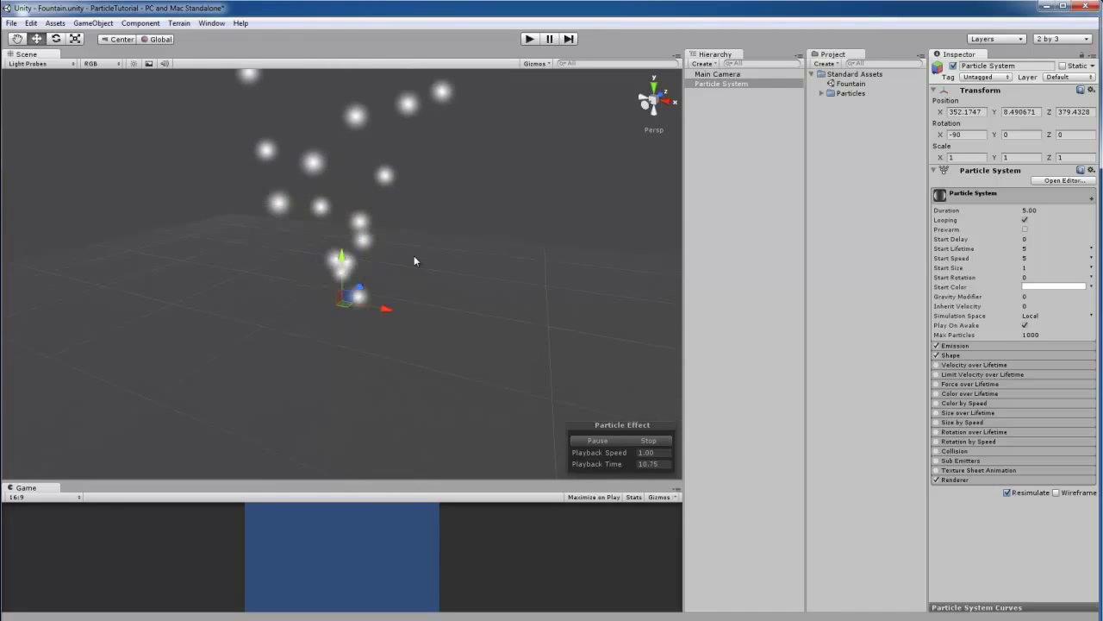
# Set the particle system's duration to 1 and its start lifetime to 3.5.
pyautogui.click(1049, 210)
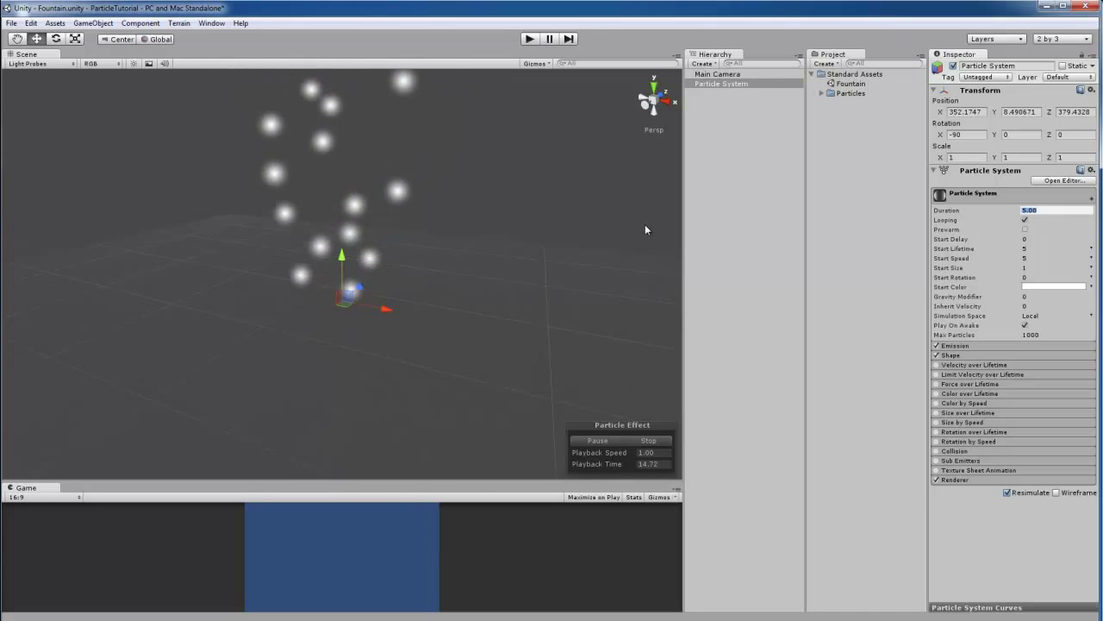
pyautogui.write('1')
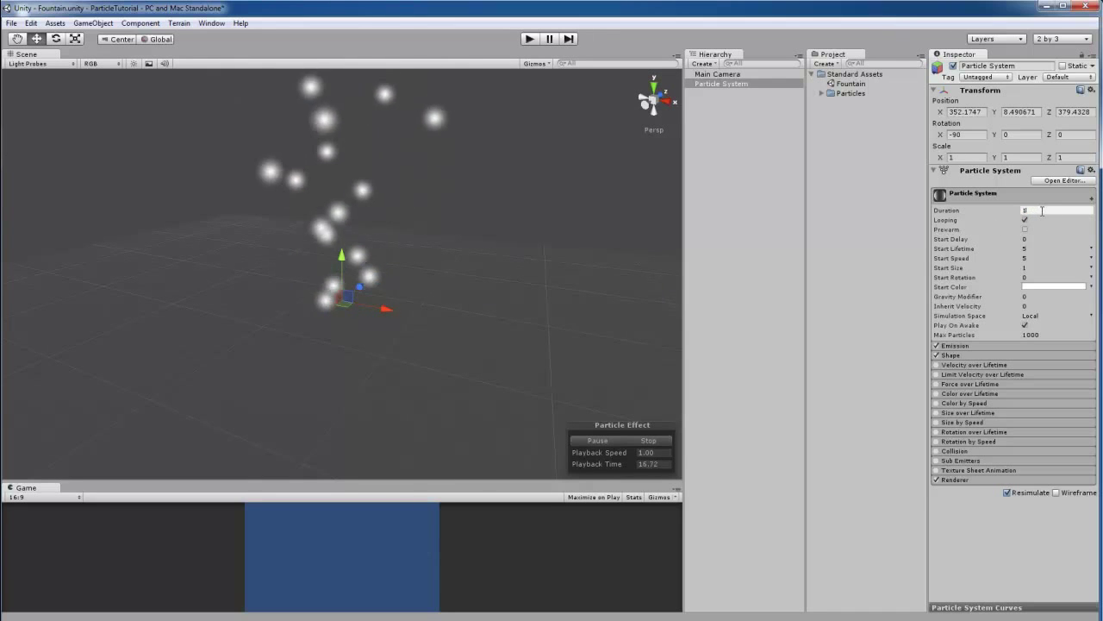
pyautogui.press('Return')
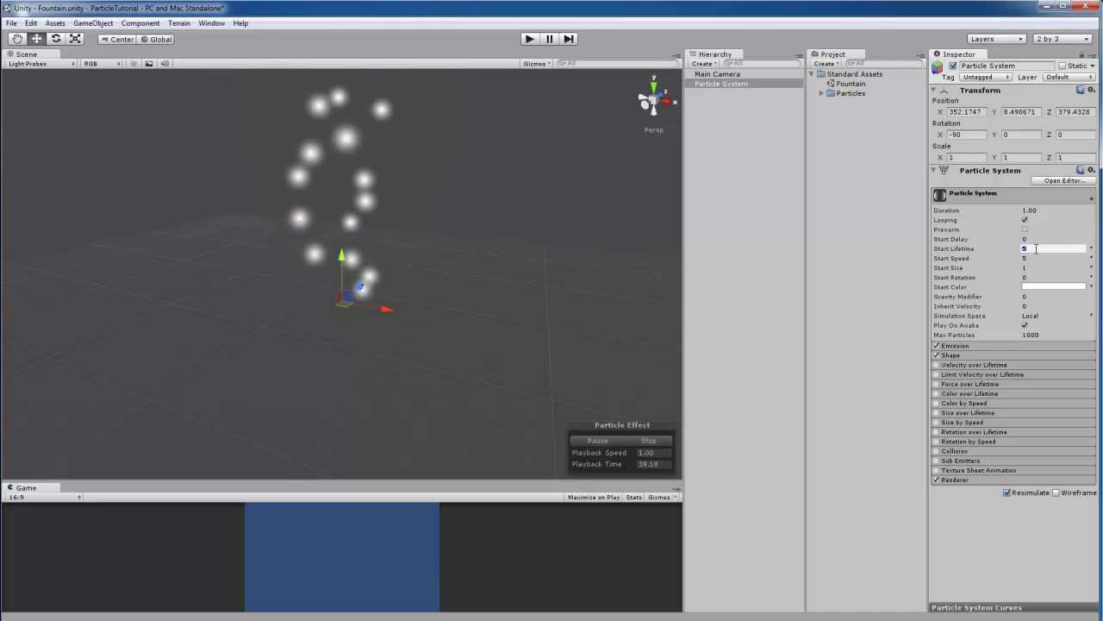
pyautogui.write('3.5')
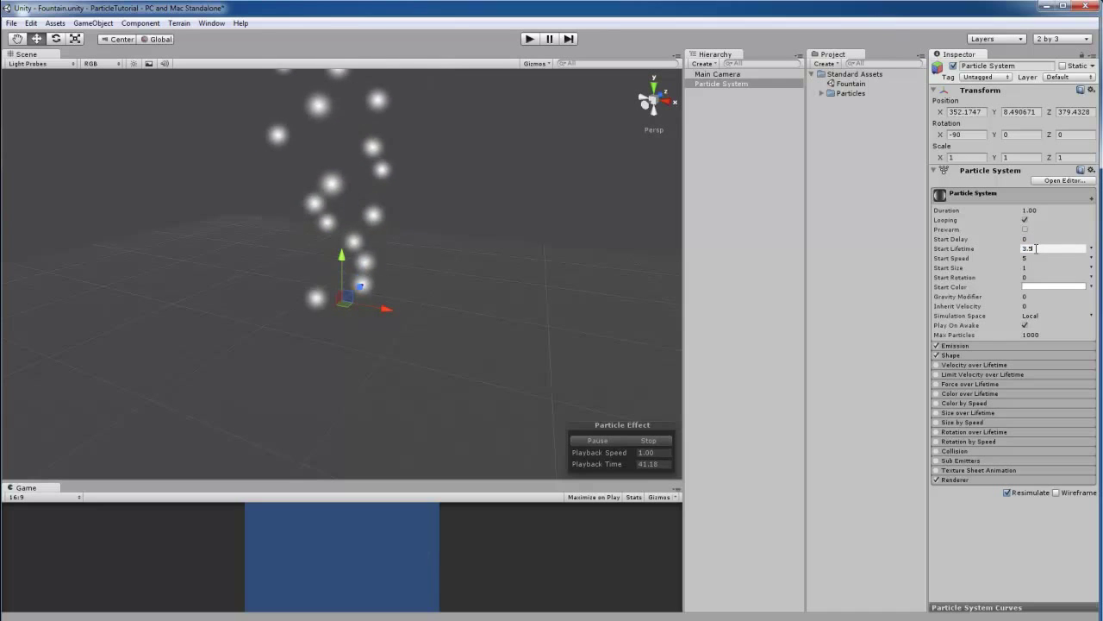
pyautogui.press('Return')
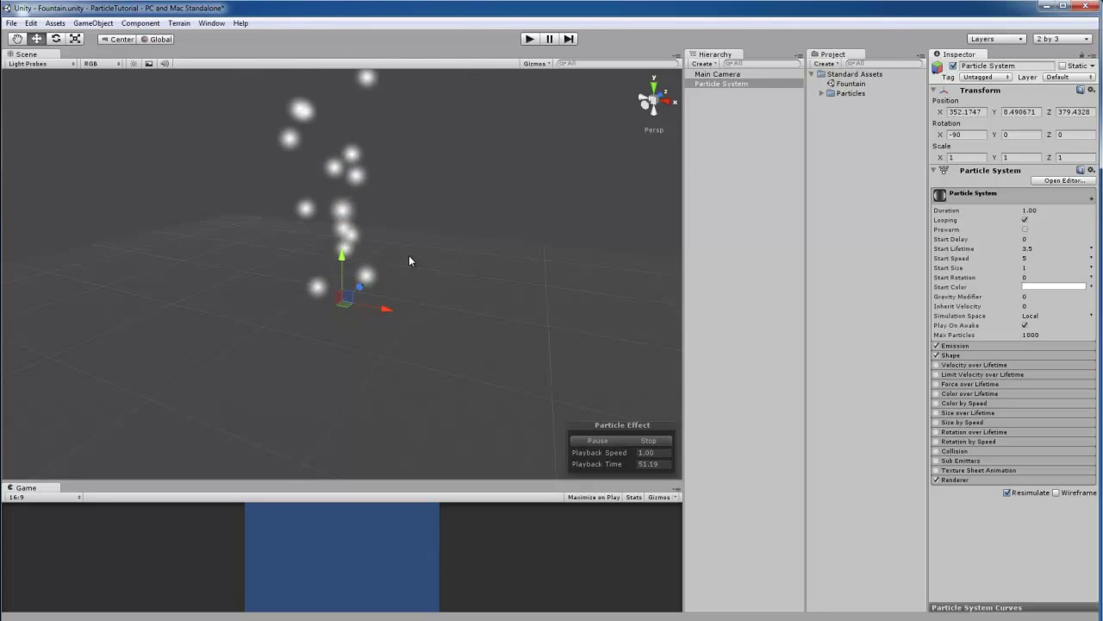
# Set the particles' start speed to 8 and start size to 1.7.
pyautogui.click(1050, 259)
pyautogui.write('8')
pyautogui.keyDown('alt'); pyautogui.moveTo(362, 217); pyautogui.dragTo(452, 170); pyautogui.keyUp('alt')
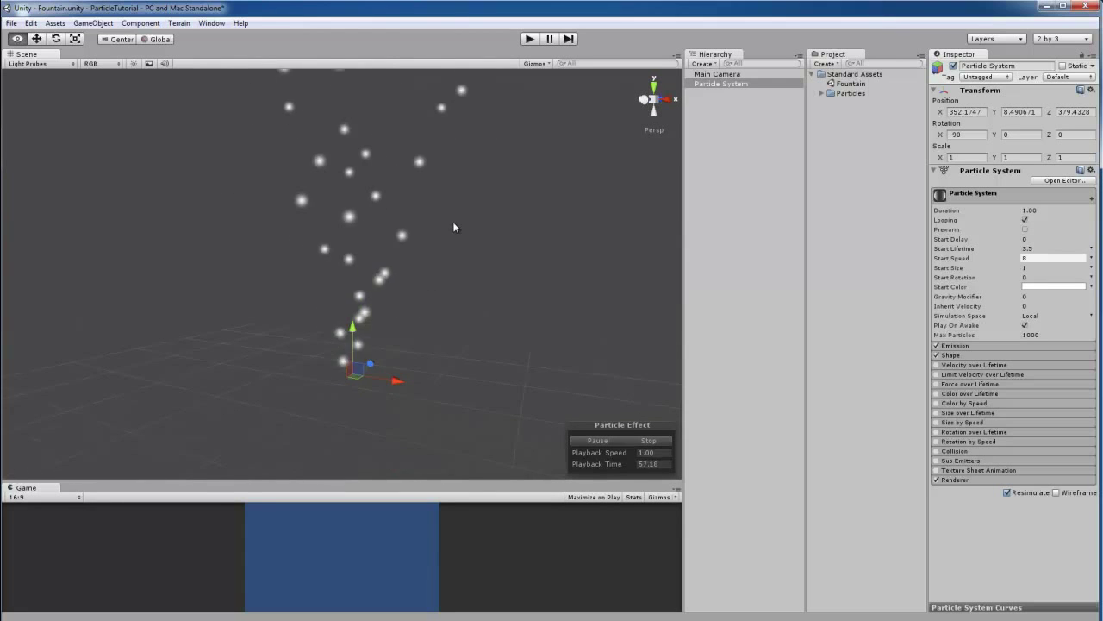
pyautogui.keyDown('alt'); pyautogui.moveTo(468, 212); pyautogui.dragTo(471, 198); pyautogui.keyUp('alt')
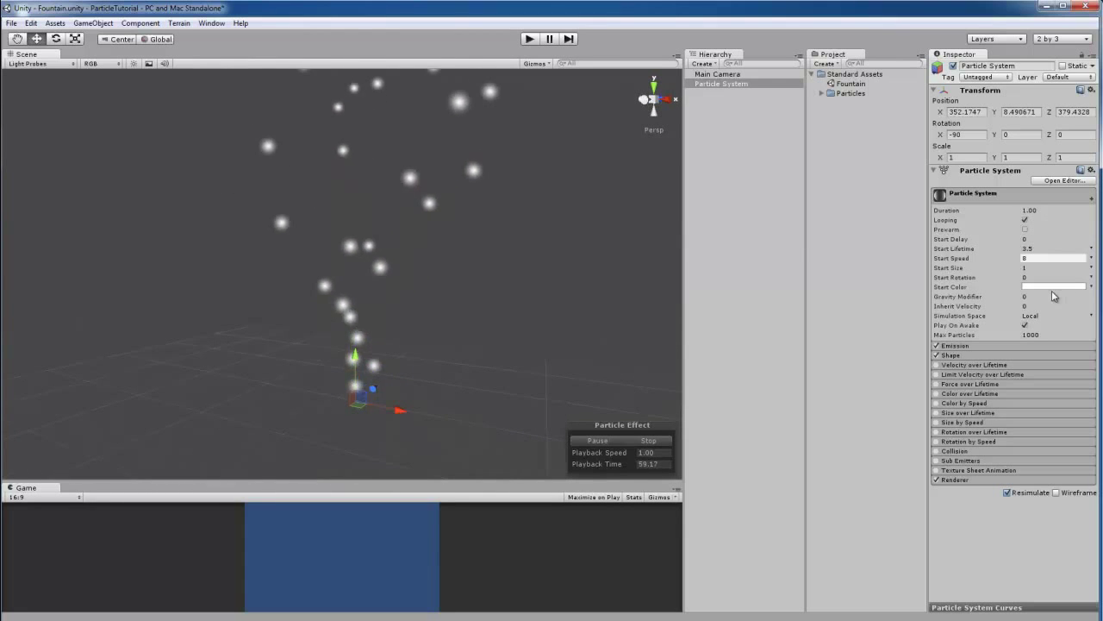
pyautogui.click(1060, 268)
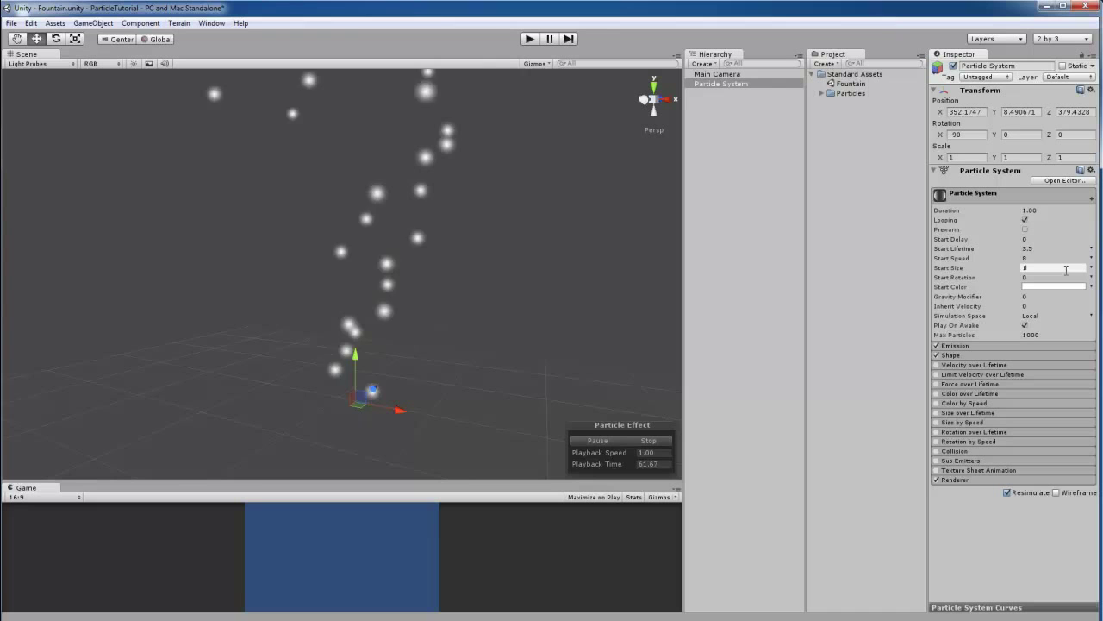
pyautogui.write('1.7')
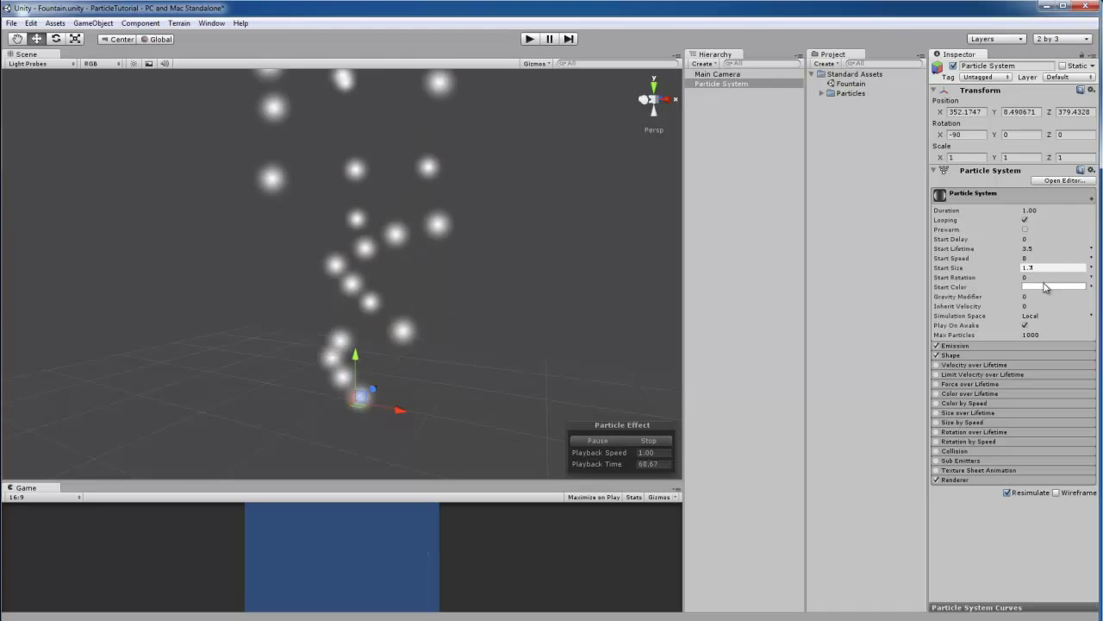
# Set the particle system's gravity modifier to 0.15 and inherit velocity to 1.
pyautogui.click(1037, 296)
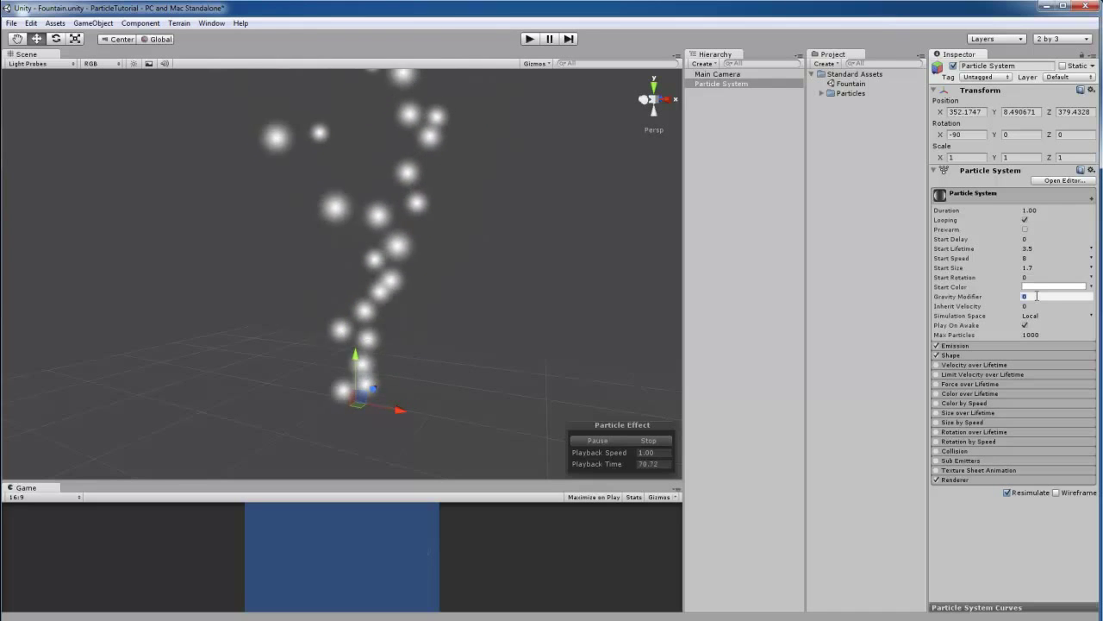
pyautogui.write('0.15')
pyautogui.press('Return')
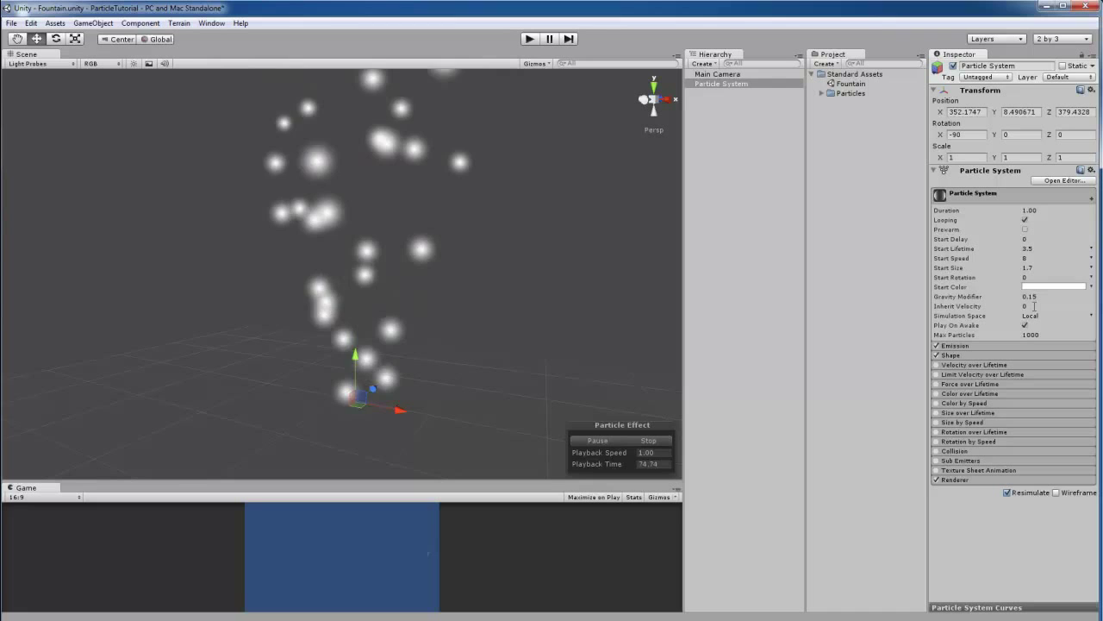
pyautogui.click(1024, 306)
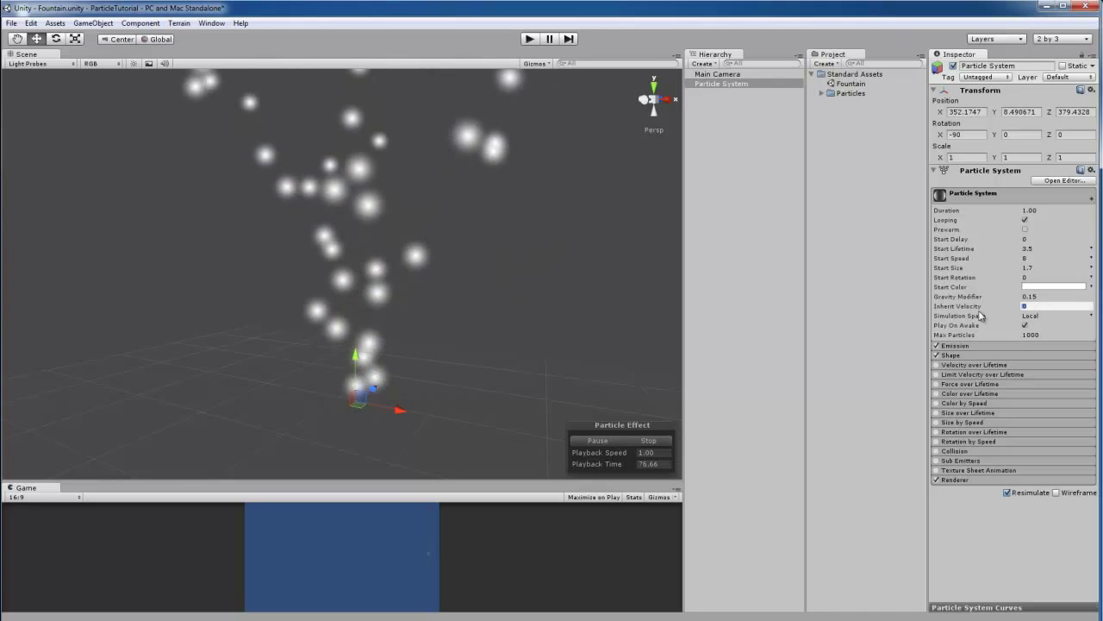
pyautogui.write('1')
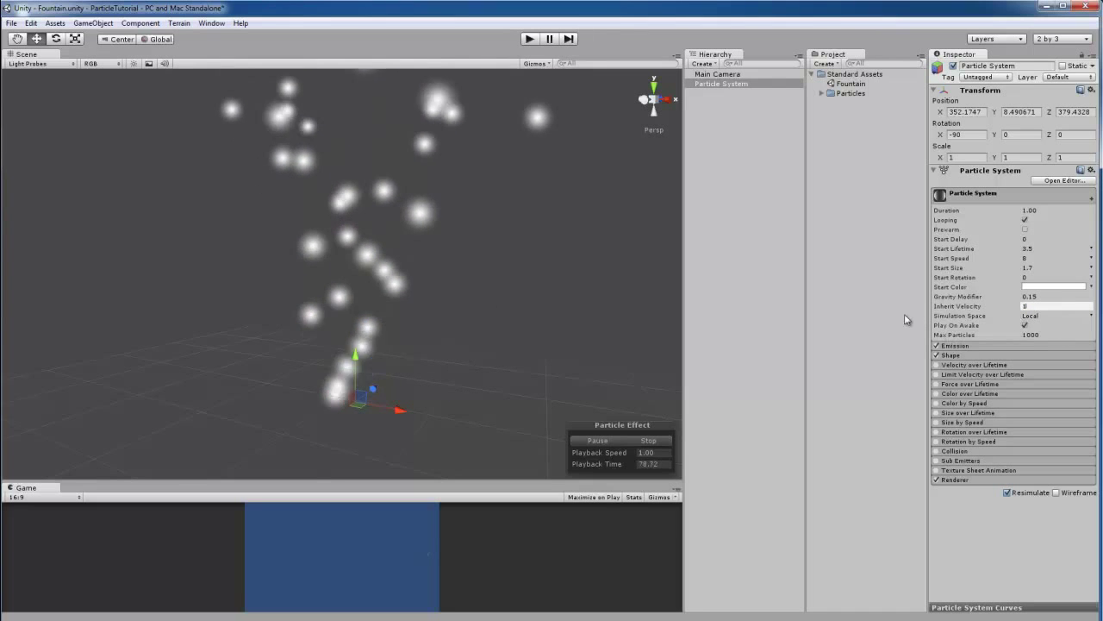
# Try tilting the particle system while its simulation space is Local, and undo the rotation.
pyautogui.click(1043, 317)
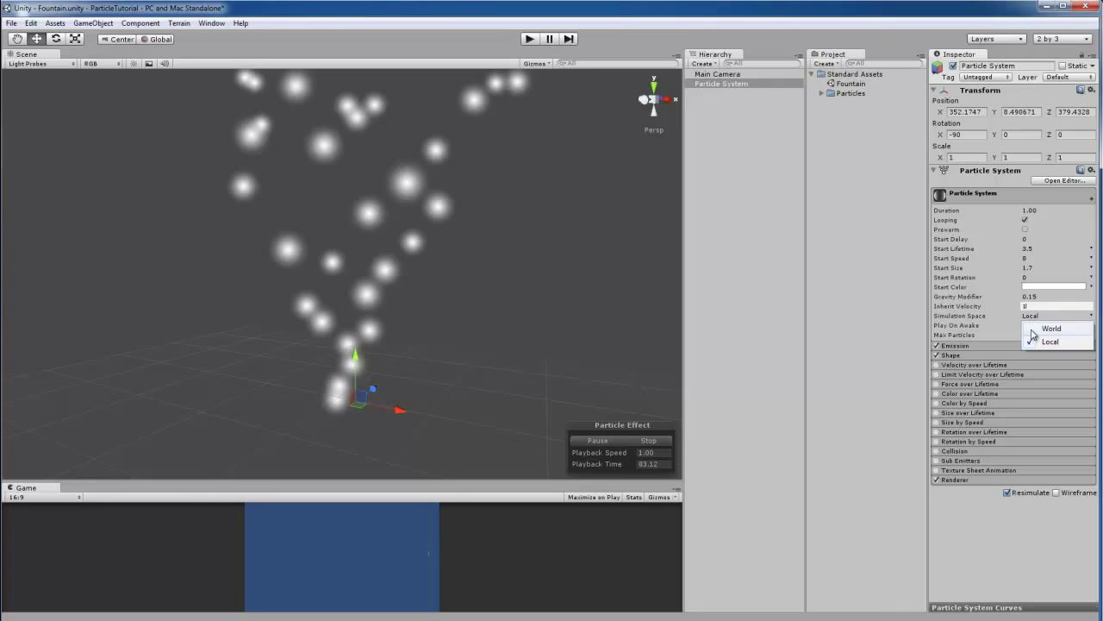
pyautogui.click(17, 101)
pyautogui.press('e')
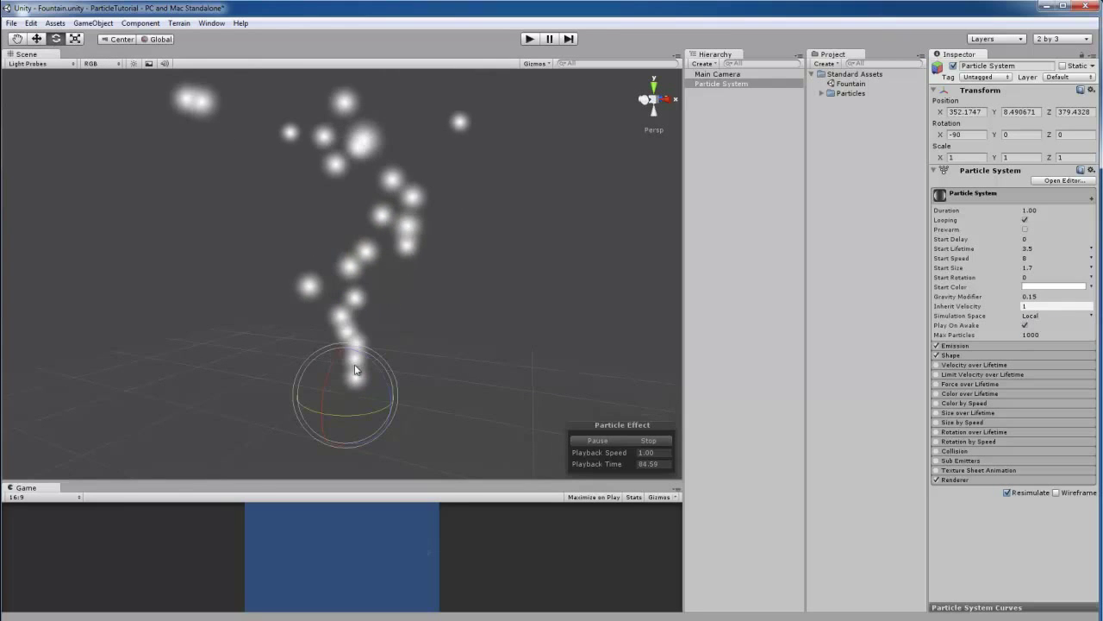
pyautogui.moveTo(387, 385)
pyautogui.mouseDown()
pyautogui.moveTo(350, 349)
pyautogui.moveTo(153, 67)
pyautogui.moveTo(57, 88)
pyautogui.moveTo(362, 370)
pyautogui.moveTo(359, 362)
pyautogui.moveTo(386, 372)
pyautogui.mouseUp()
pyautogui.hotkey('ctrl', 'z')
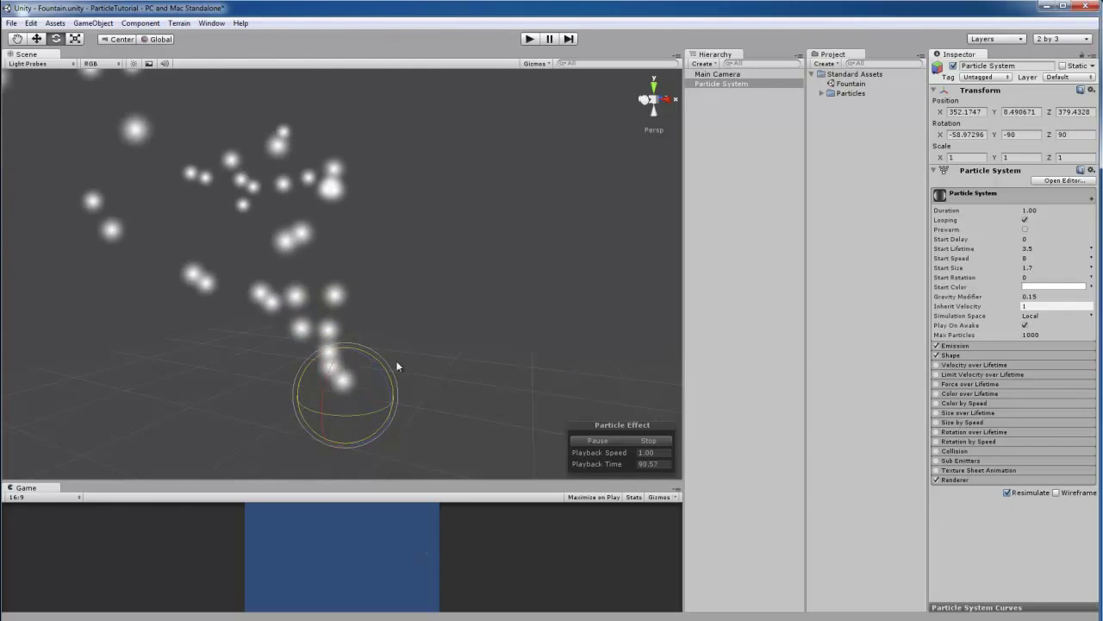
pyautogui.hotkey('ctrl', 'z')
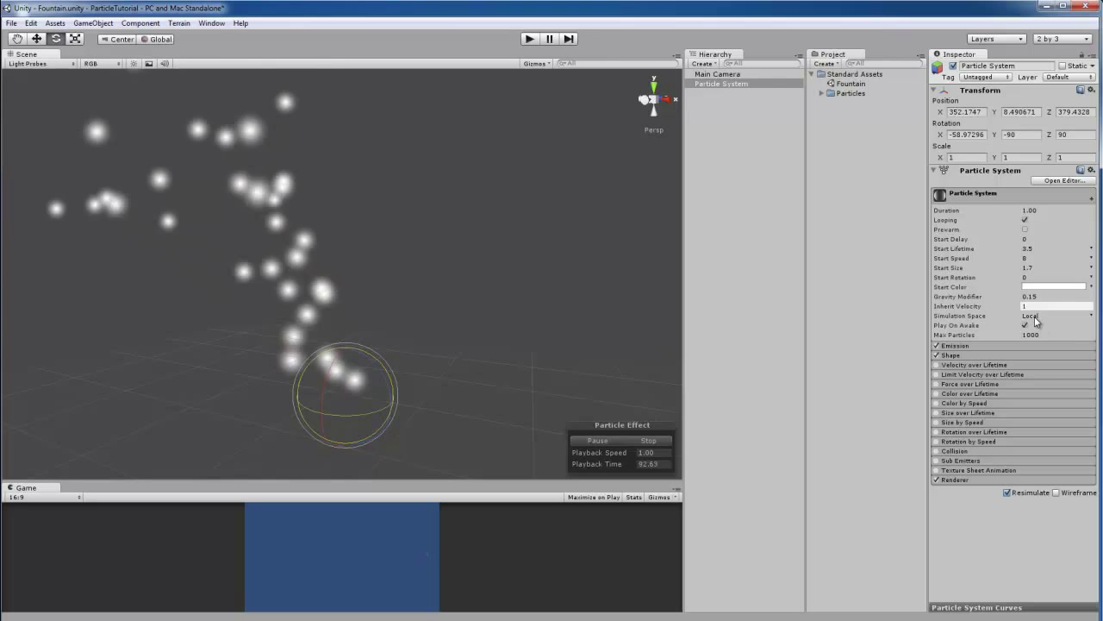
# Set the simulation space to World and test it with a trial rotation of the particle system that is undone.
pyautogui.click(1034, 316)
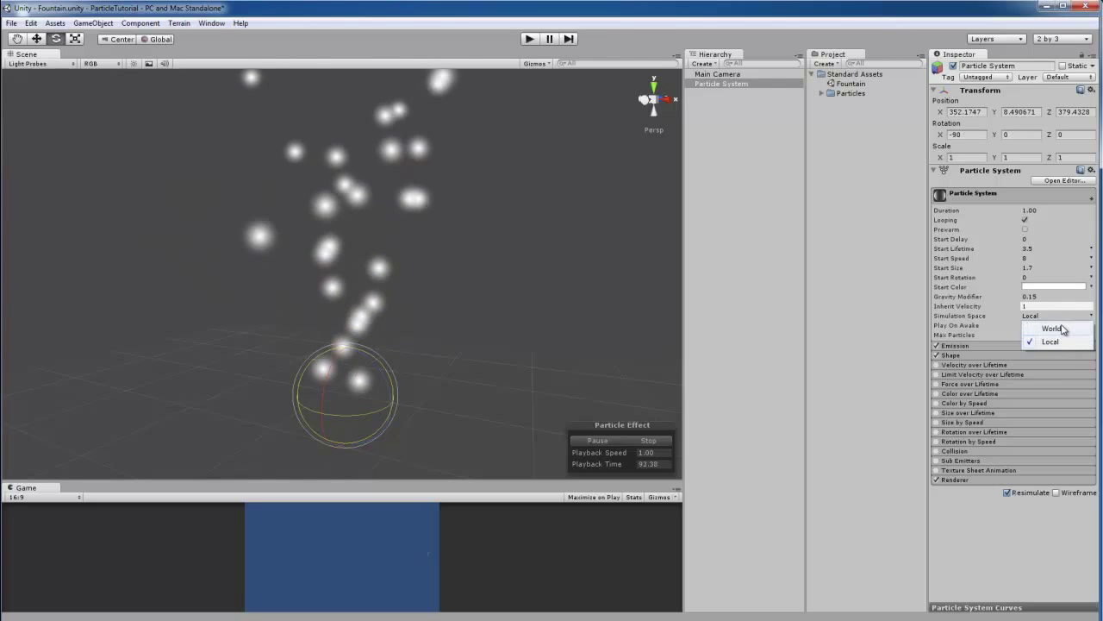
pyautogui.click(1052, 328)
pyautogui.moveTo(396, 370)
pyautogui.mouseDown()
pyautogui.moveTo(327, 352)
pyautogui.moveTo(351, 365)
pyautogui.mouseUp()
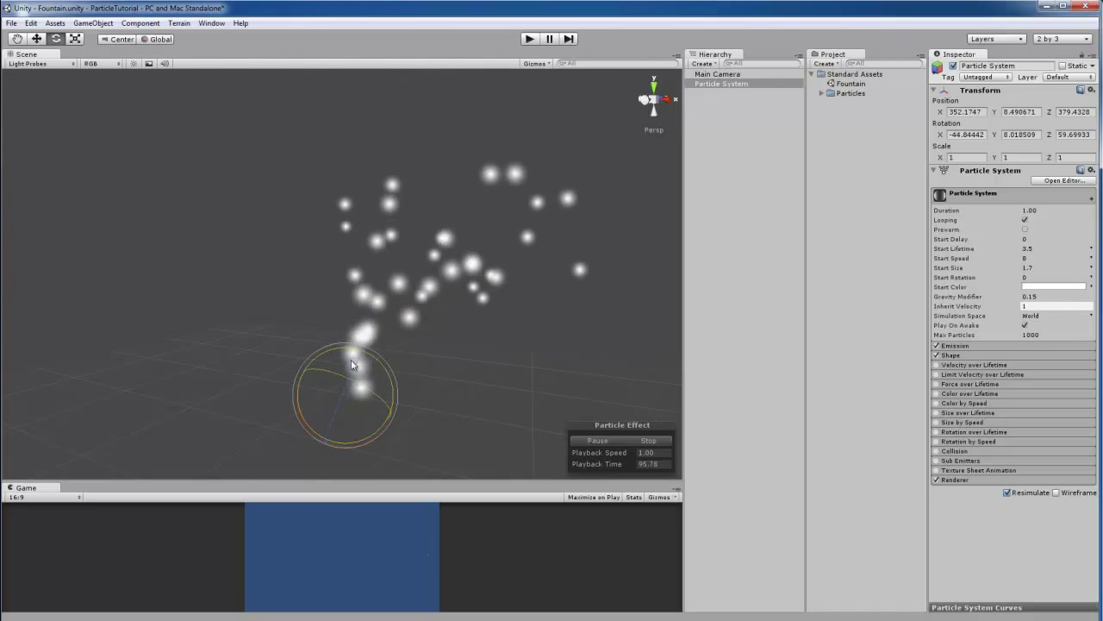
pyautogui.hotkey('ctrl', 'z')
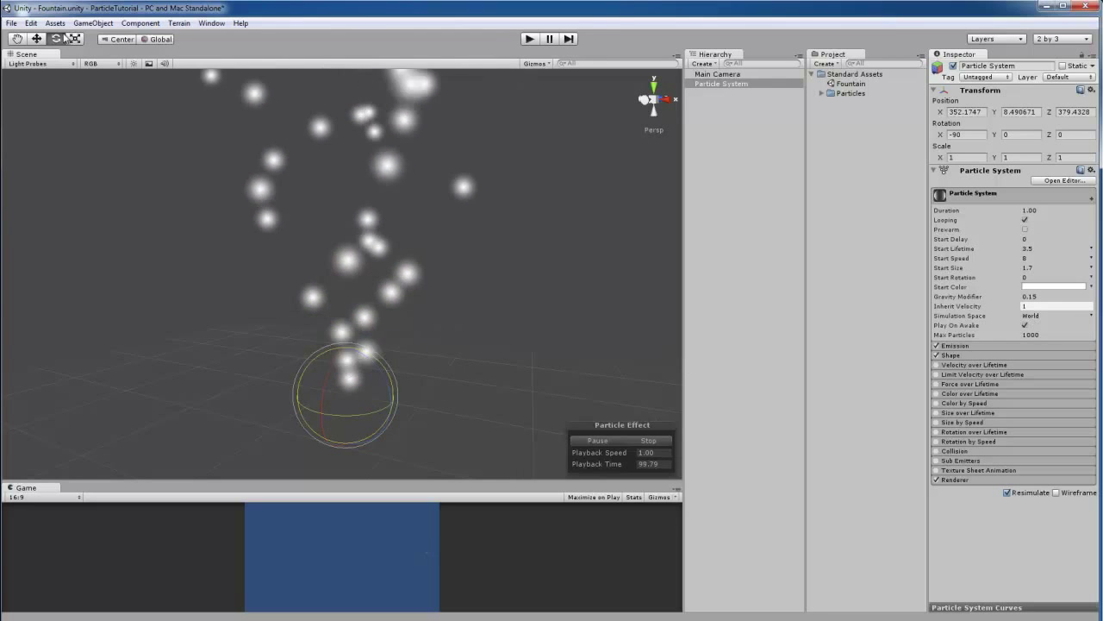
# Move the particle system back and forth along the X axis, leaving it at about X 352.02.
pyautogui.click(36, 39)
pyautogui.moveTo(396, 402); pyautogui.dragTo(385, 351)
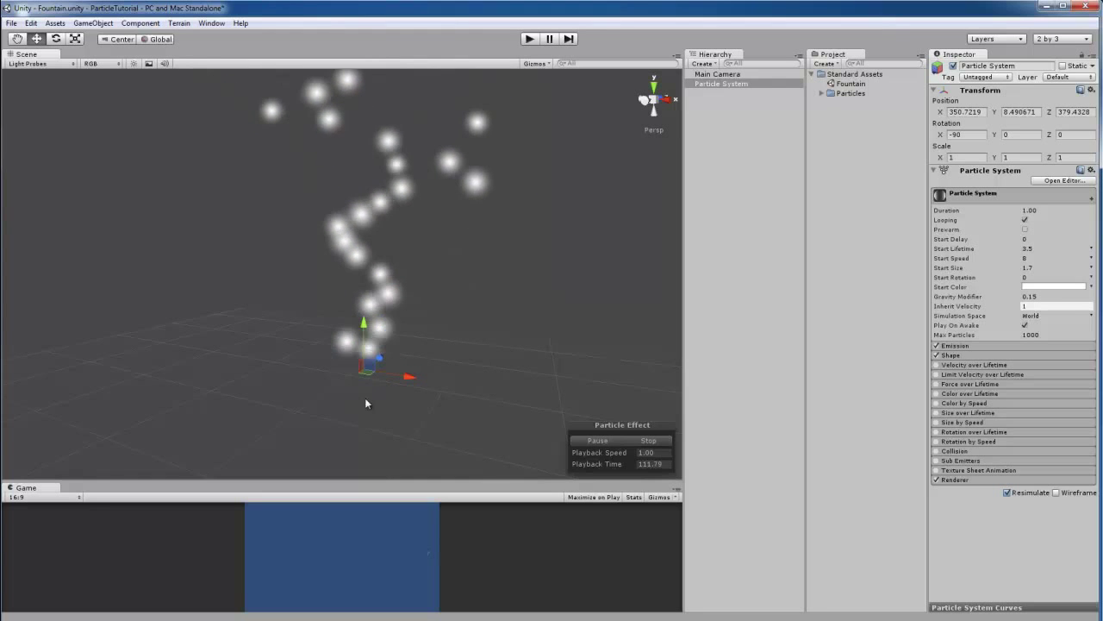
pyautogui.moveTo(407, 376); pyautogui.dragTo(438, 391)
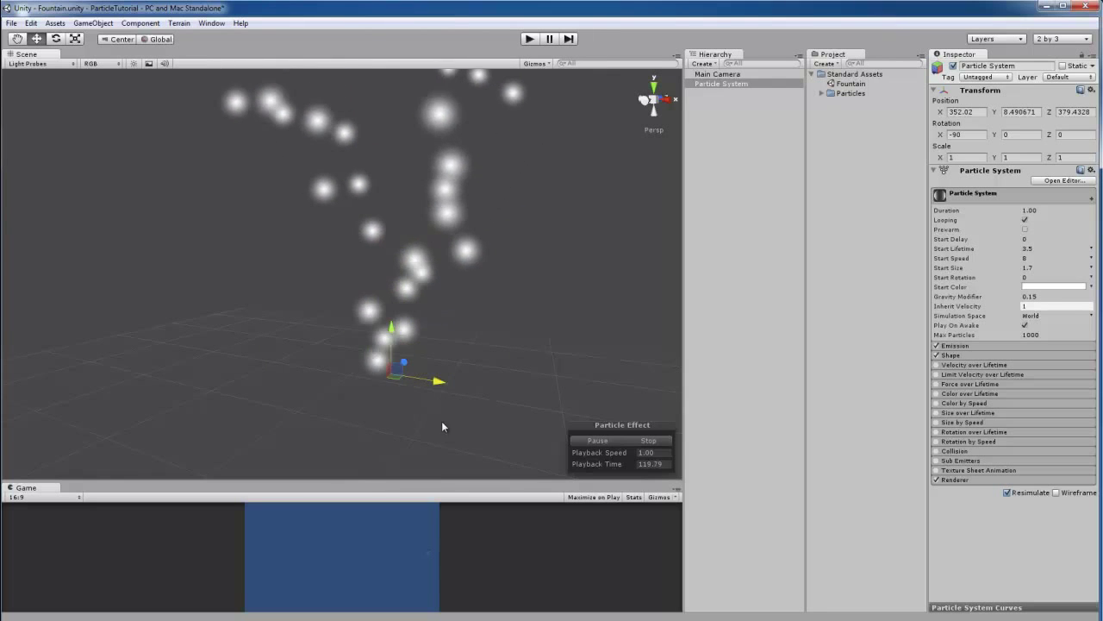
pyautogui.keyDown('alt'); pyautogui.moveTo(453, 353); pyautogui.dragTo(426, 305); pyautogui.keyUp('alt')
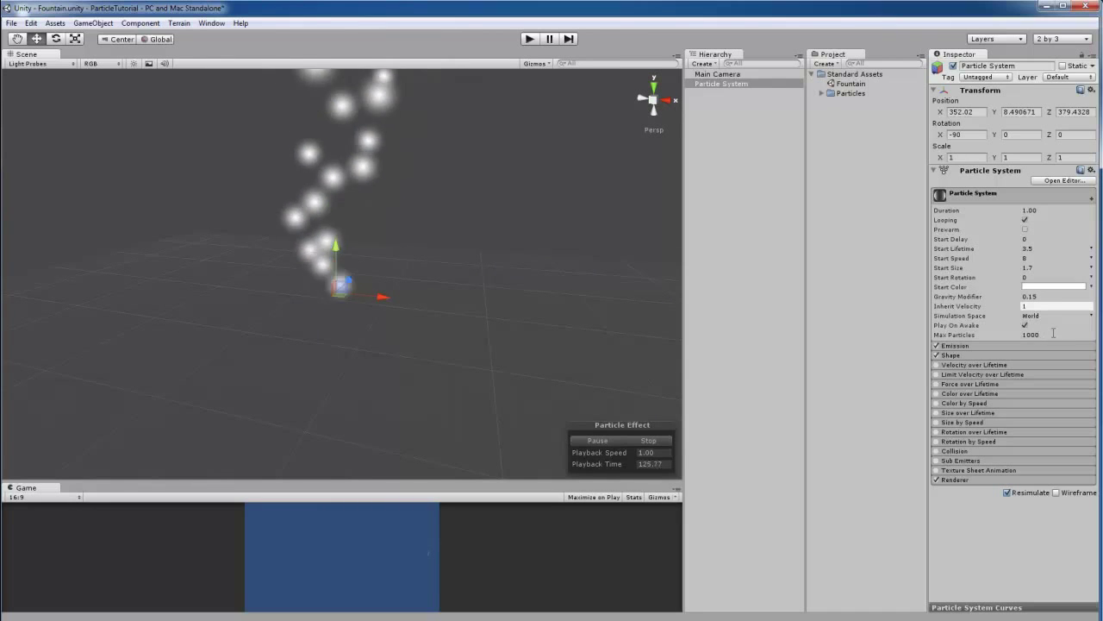
# Set the emission rate to 150 and add a burst of 30 particles at time 0.00.
pyautogui.click(957, 346)
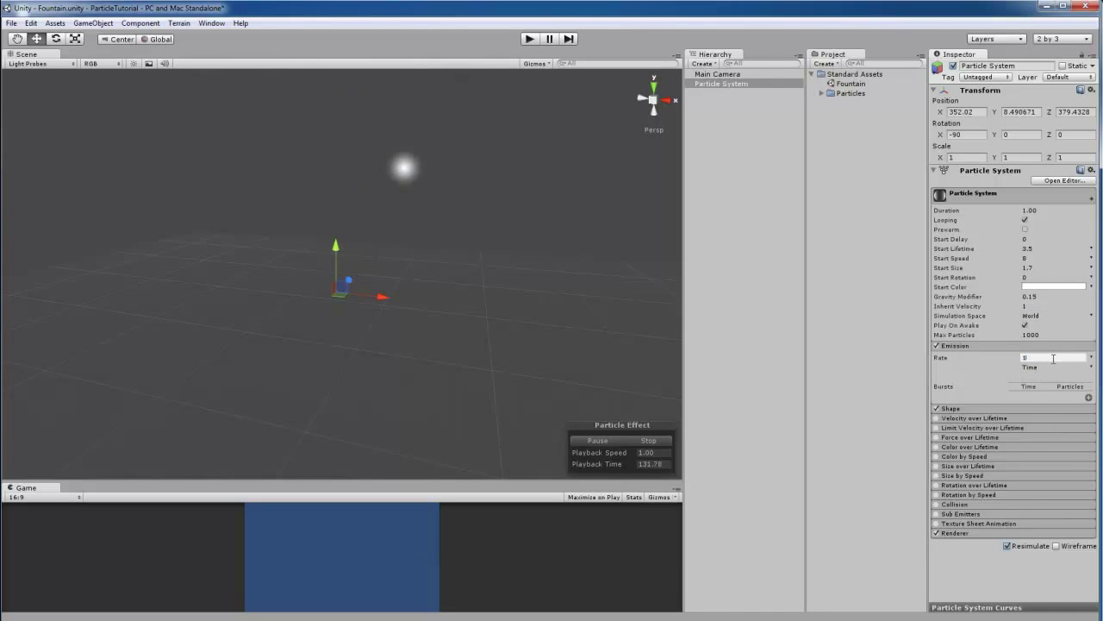
pyautogui.moveTo(483, 270); pyautogui.dragTo(486, 243, button='right')
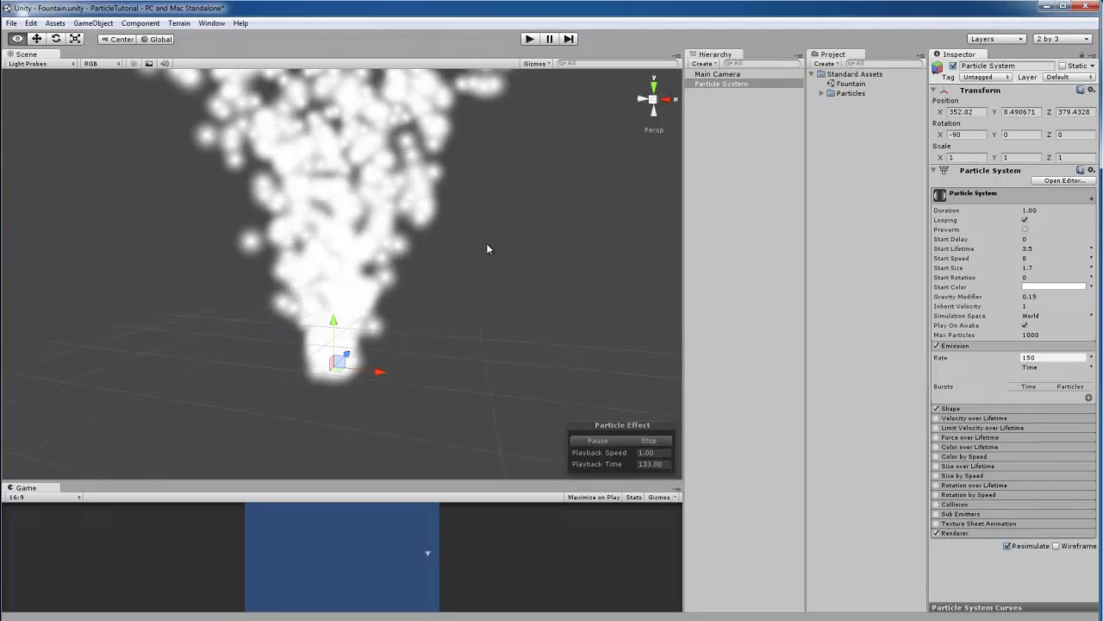
pyautogui.click(1047, 357)
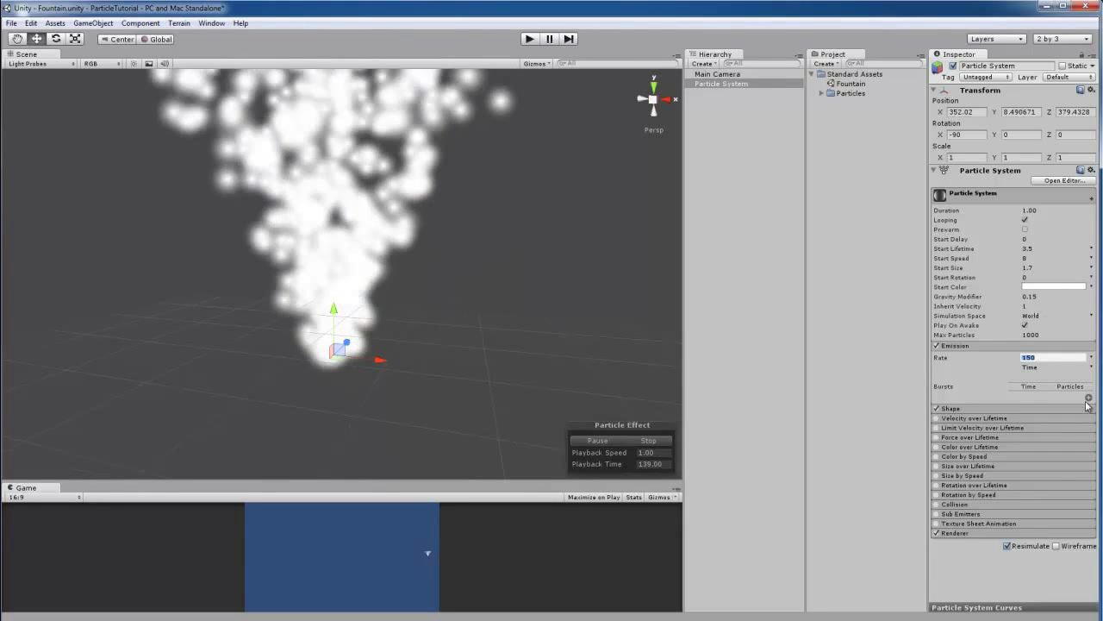
pyautogui.click(1089, 397)
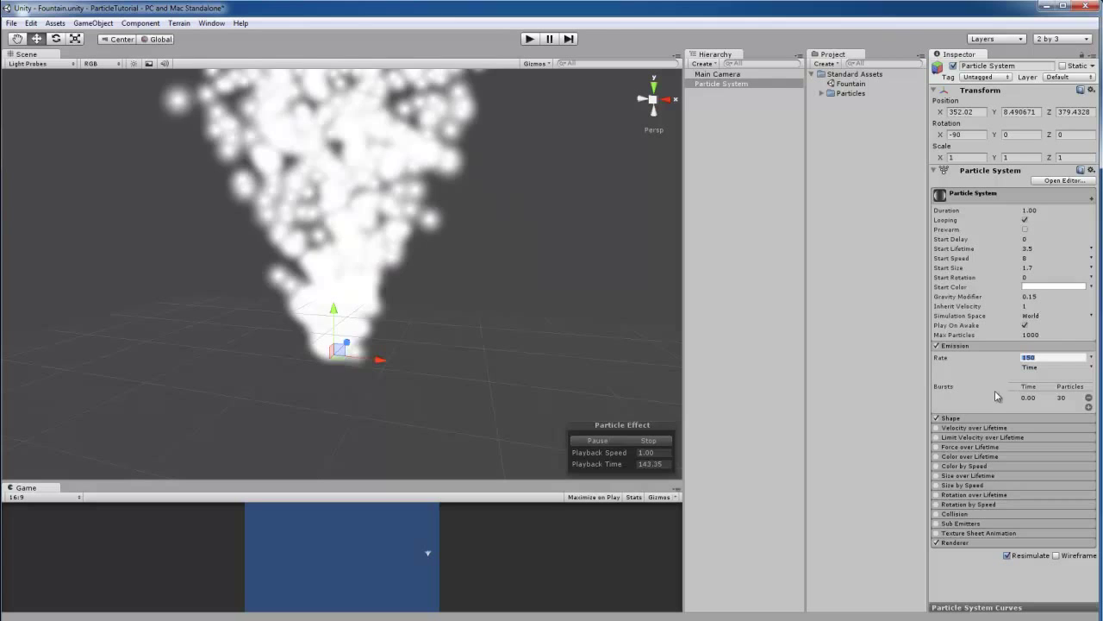
# Set the cone emitter shape's angle to 6.6 and its radius to 0.2.
pyautogui.click(955, 418)
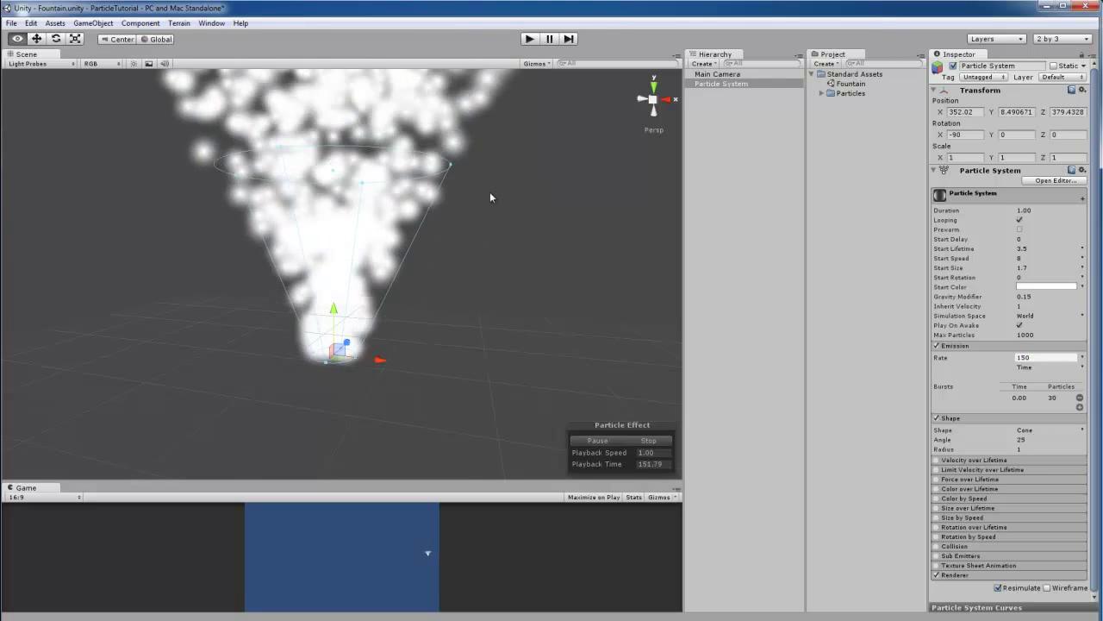
pyautogui.keyDown('alt'); pyautogui.moveTo(489, 192); pyautogui.dragTo(377, 189); pyautogui.keyUp('alt')
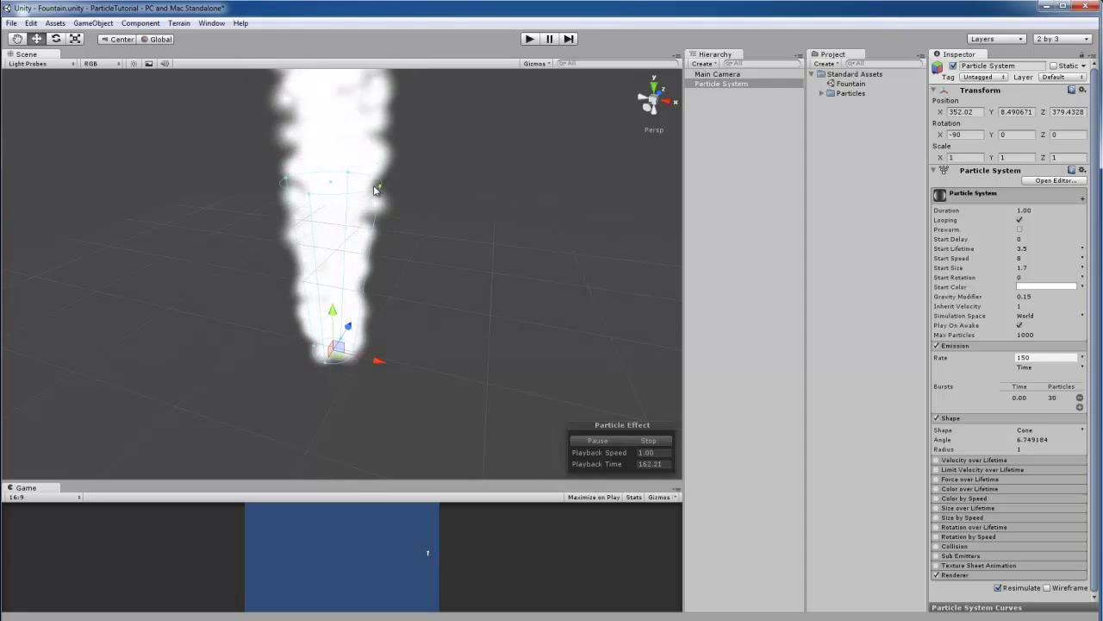
pyautogui.click(1032, 440)
pyautogui.click(1018, 445)
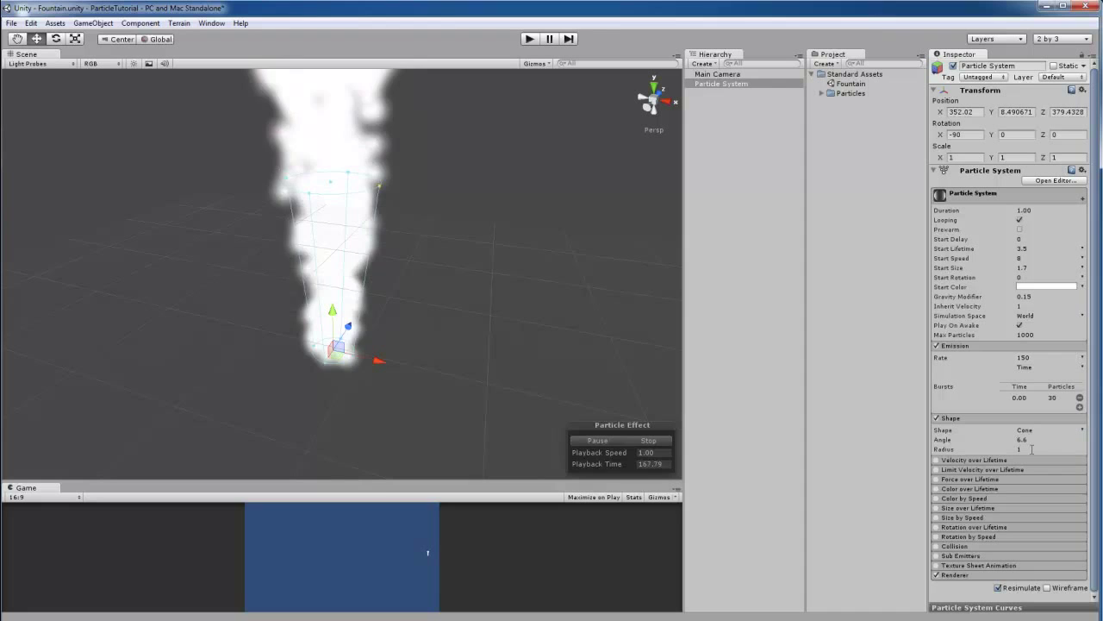
pyautogui.click(1032, 449)
pyautogui.write('.3')
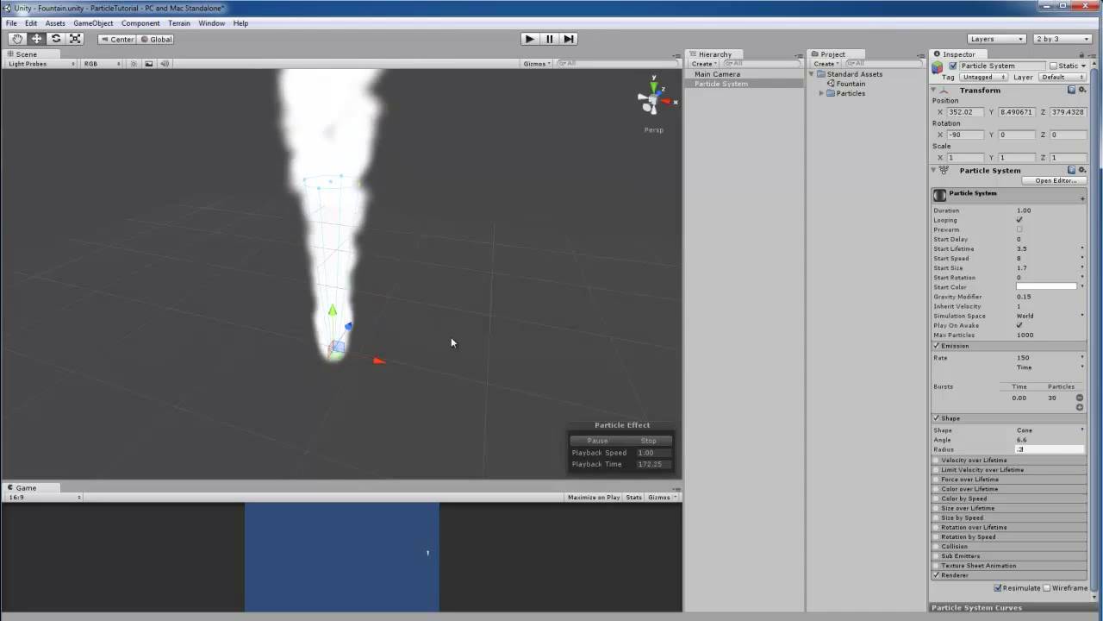
pyautogui.keyDown('alt'); pyautogui.moveTo(462, 244); pyautogui.dragTo(433, 342); pyautogui.keyUp('alt')
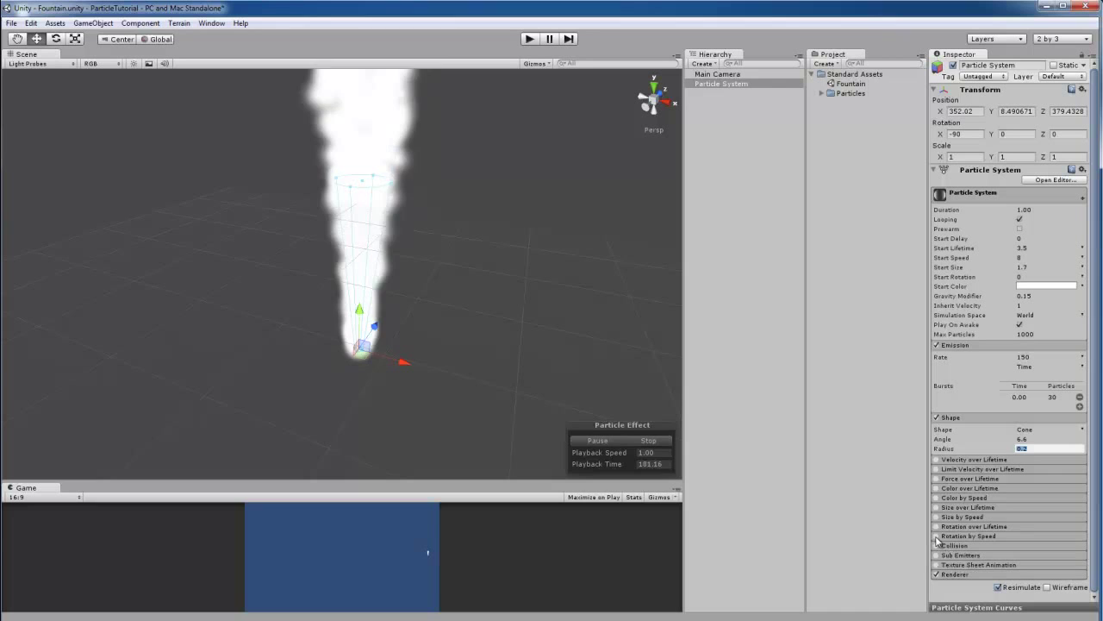
# Enable Rotation by Speed with an angular velocity of 100 and a speed range of 0.99 to 1, and enable Color over Lifetime.
pyautogui.click(962, 536)
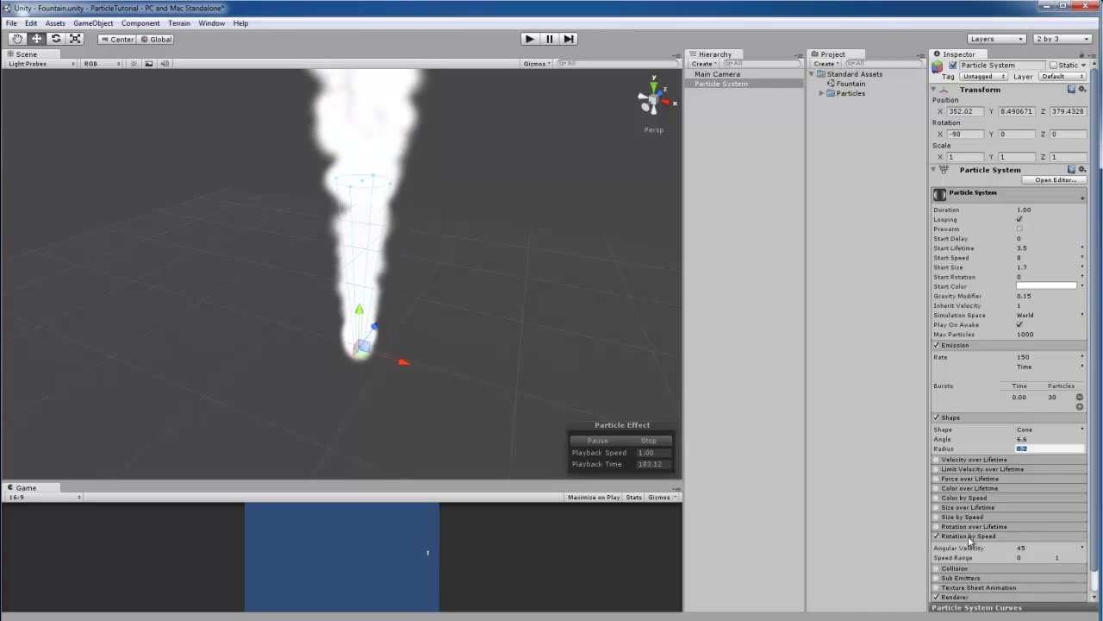
pyautogui.scroll(-1, 1030, 527)
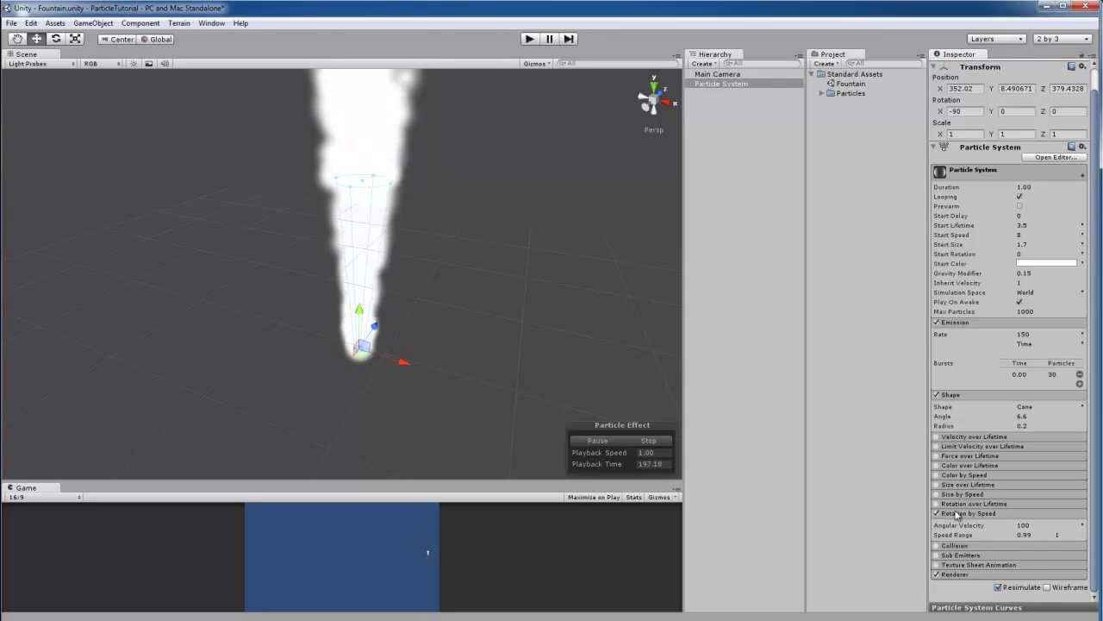
pyautogui.click(945, 468)
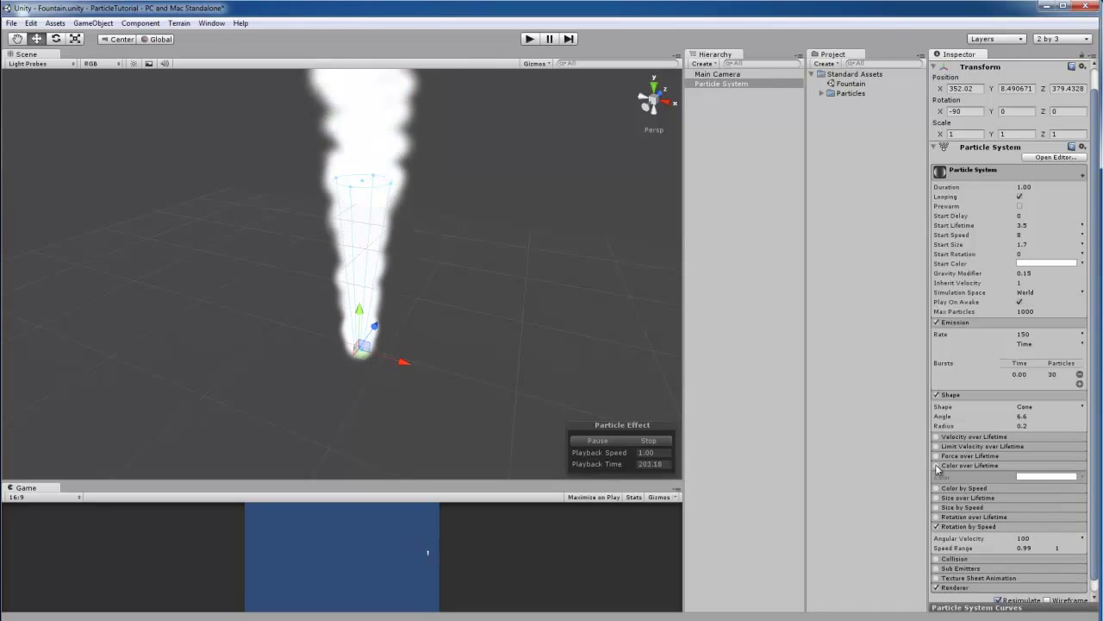
pyautogui.click(936, 466)
pyautogui.scroll(5, 407, 182)
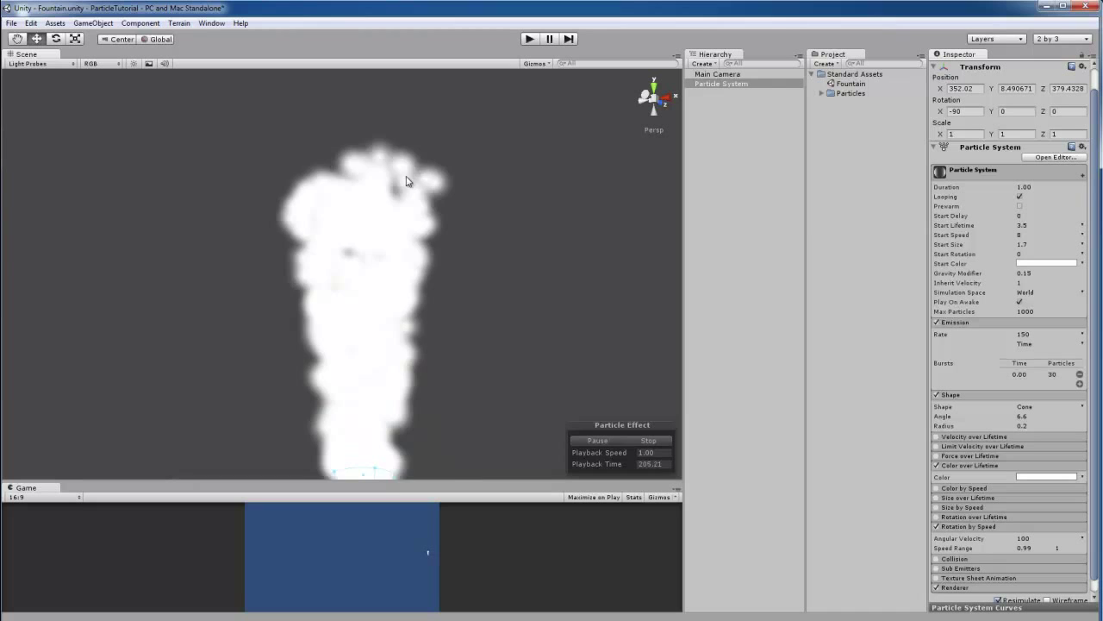
pyautogui.keyDown('alt'); pyautogui.moveTo(320, 168); pyautogui.dragTo(439, 211); pyautogui.keyUp('alt')
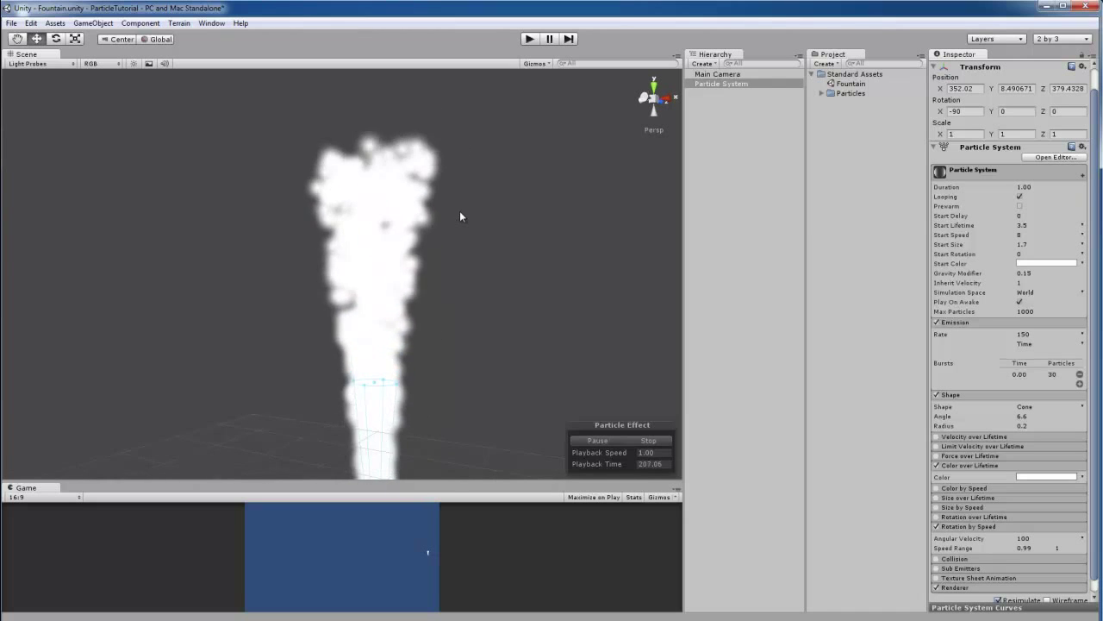
pyautogui.keyDown('alt'); pyautogui.moveTo(459, 210); pyautogui.dragTo(474, 242, button='right'); pyautogui.keyUp('alt')
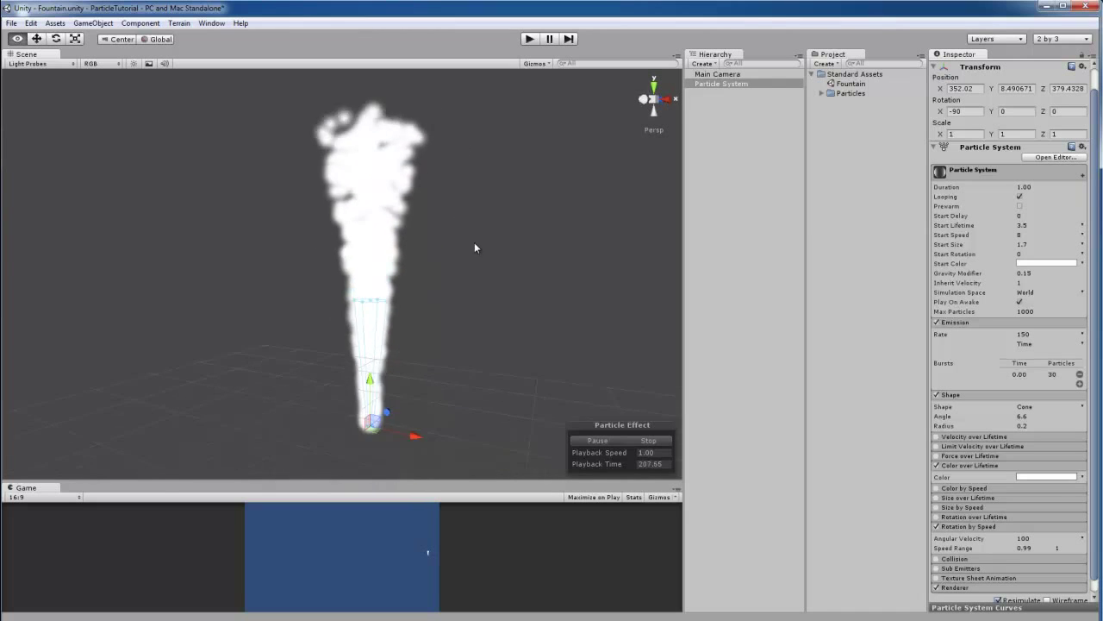
# Set the alpha at the 100% end of the Color over Lifetime gradient to 0.
pyautogui.click(1052, 480)
pyautogui.moveTo(127, 11); pyautogui.dragTo(553, 286)
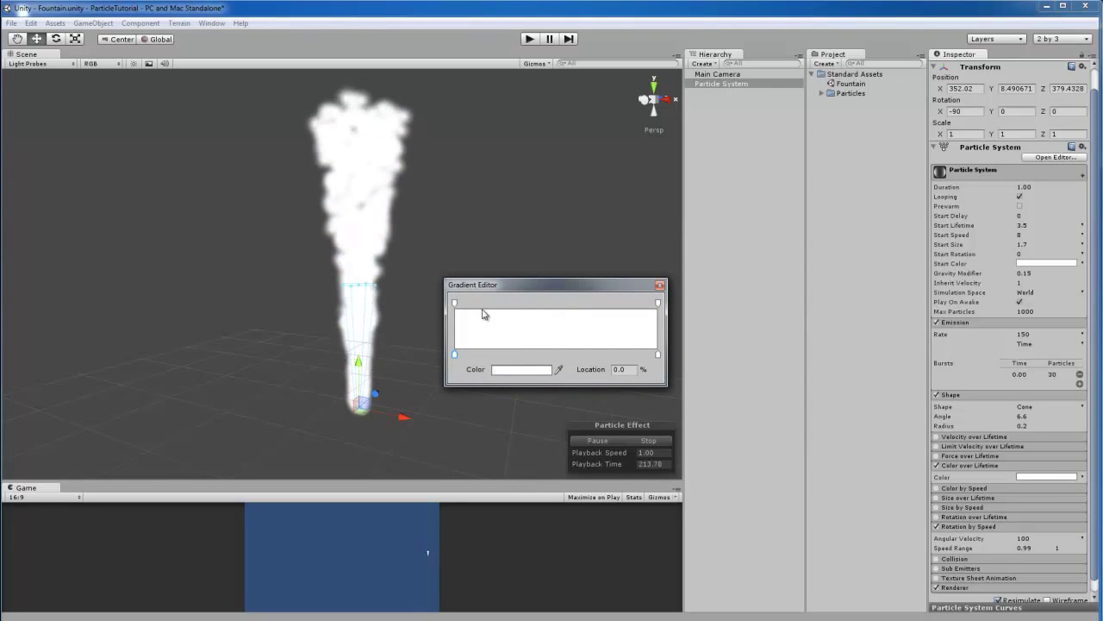
pyautogui.click(484, 354)
pyautogui.moveTo(485, 354); pyautogui.dragTo(668, 354)
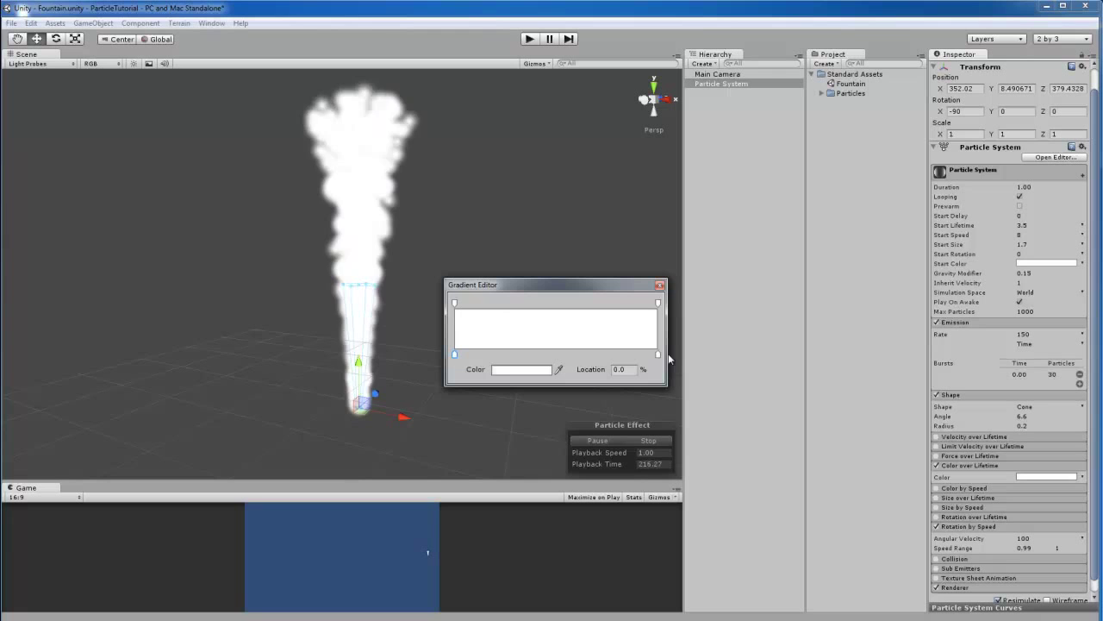
pyautogui.click(454, 302)
pyautogui.click(658, 304)
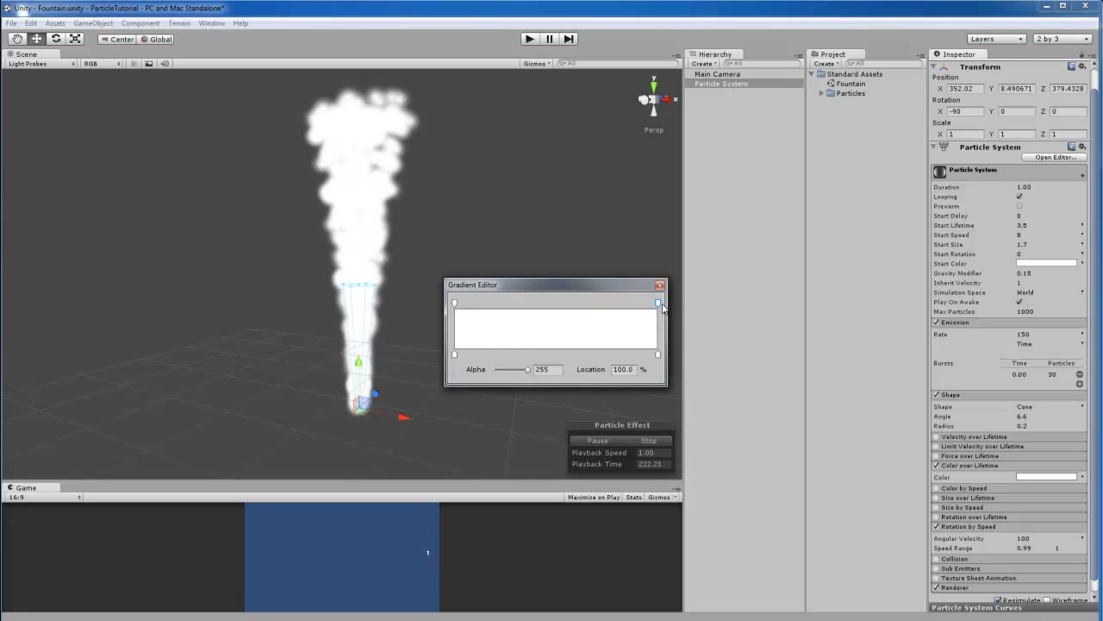
pyautogui.moveTo(526, 373); pyautogui.dragTo(494, 371)
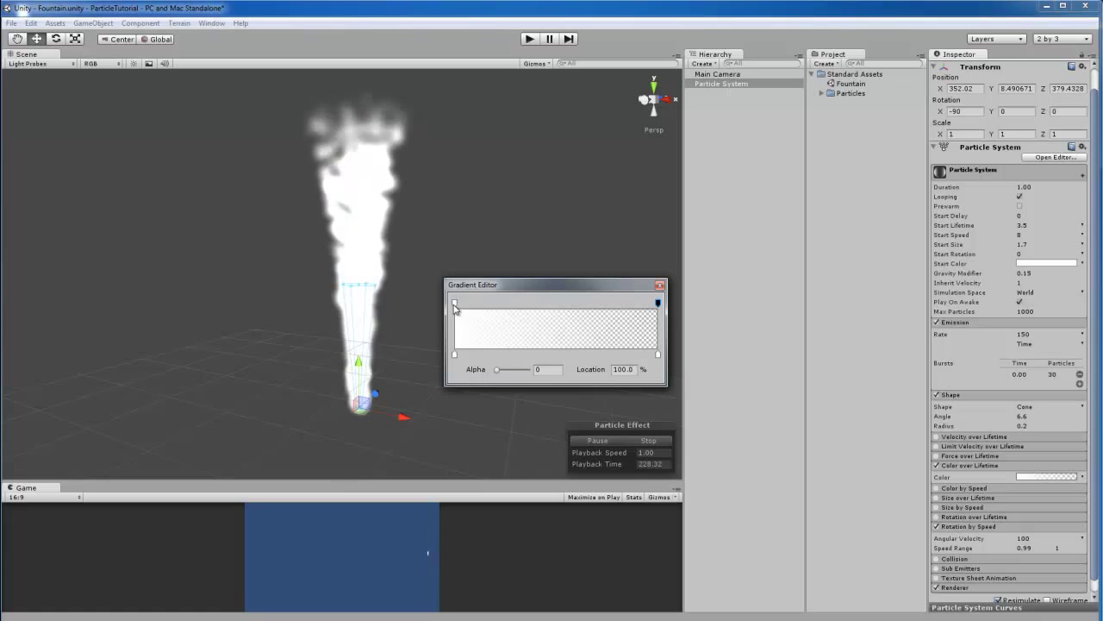
# Place the gradient's fully opaque alpha key at a location of 50.9%.
pyautogui.click(574, 303)
pyautogui.moveTo(576, 306)
pyautogui.mouseDown()
pyautogui.moveTo(600, 306)
pyautogui.moveTo(533, 307)
pyautogui.moveTo(574, 321)
pyautogui.moveTo(487, 314)
pyautogui.moveTo(565, 314)
pyautogui.mouseUp()
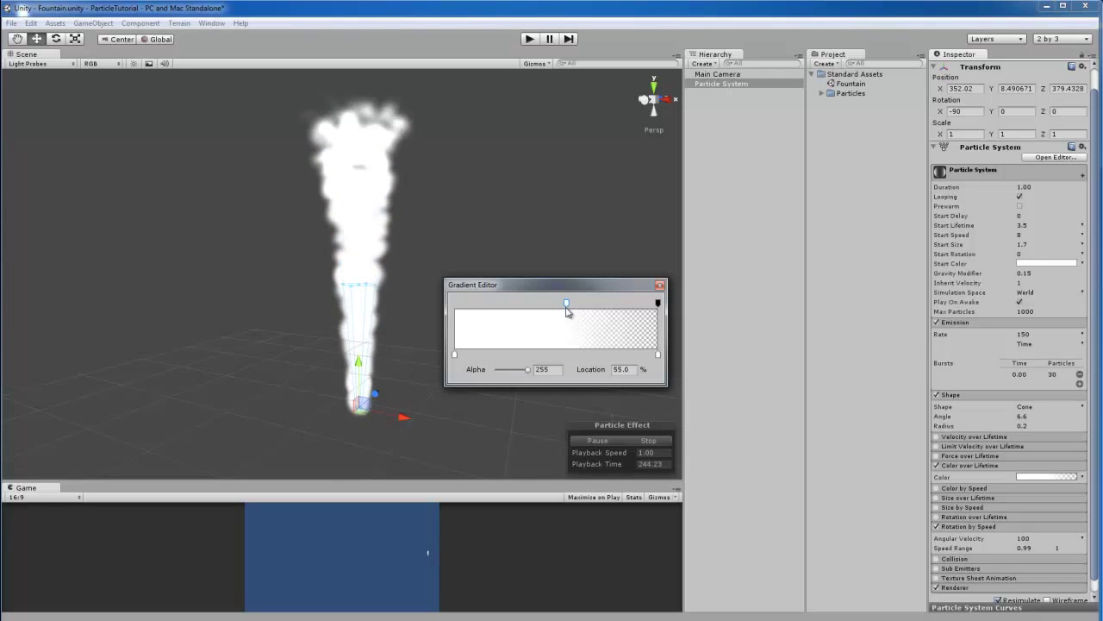
pyautogui.moveTo(572, 312); pyautogui.dragTo(561, 311)
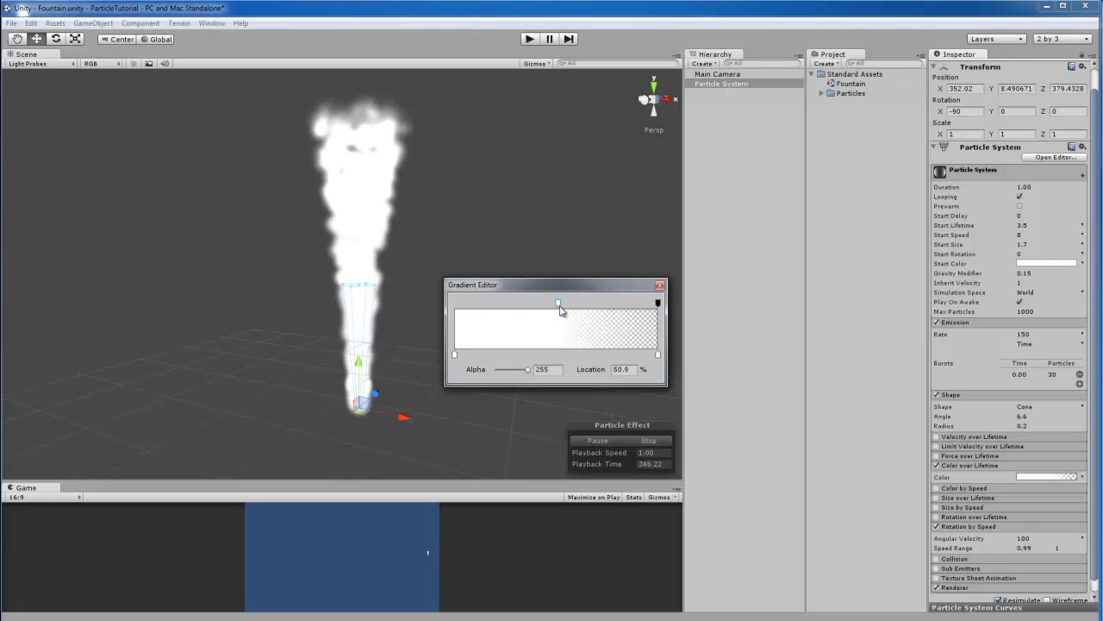
# Try a grey start color of RGB 160, 160, 160 in the gradient, restore it to white, and close the gradient editor.
pyautogui.click(509, 370)
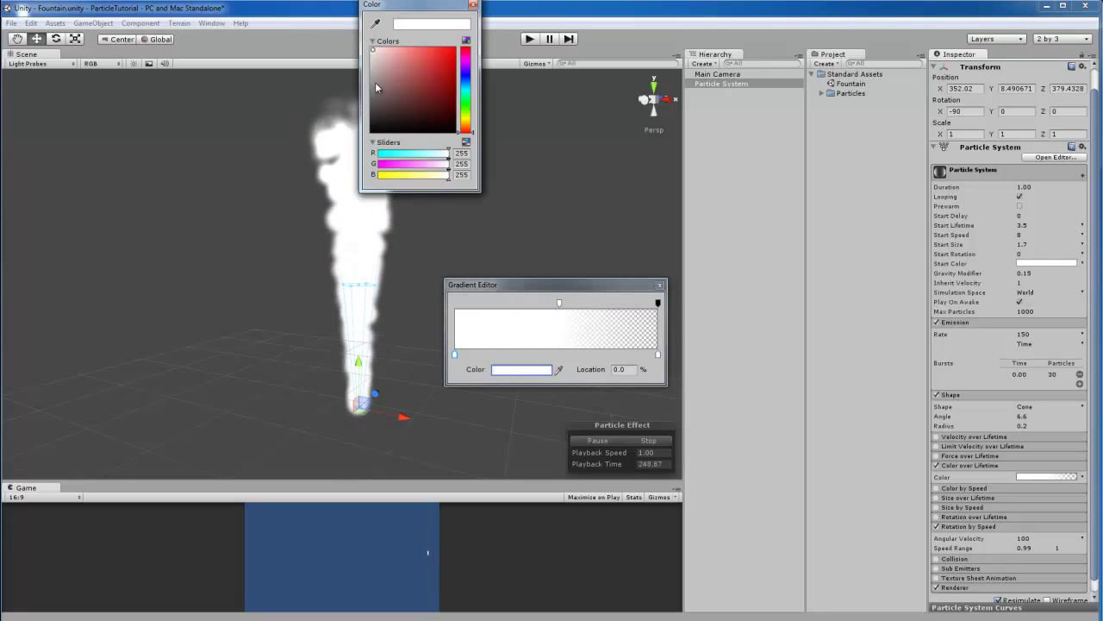
pyautogui.moveTo(375, 83); pyautogui.dragTo(362, 83)
pyautogui.click(472, 5)
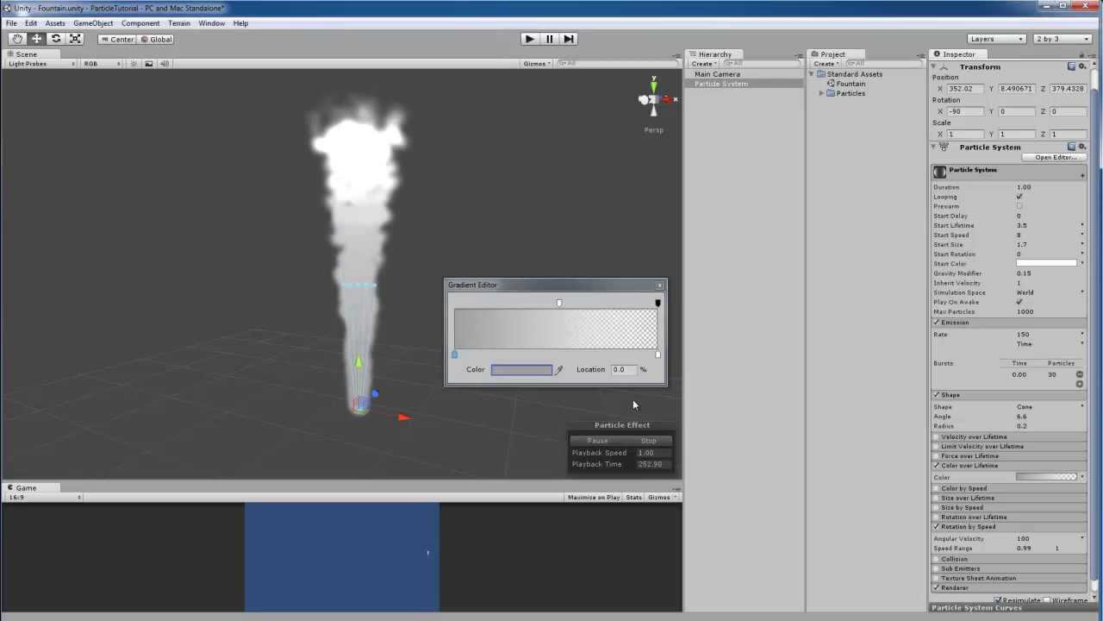
pyautogui.click(657, 356)
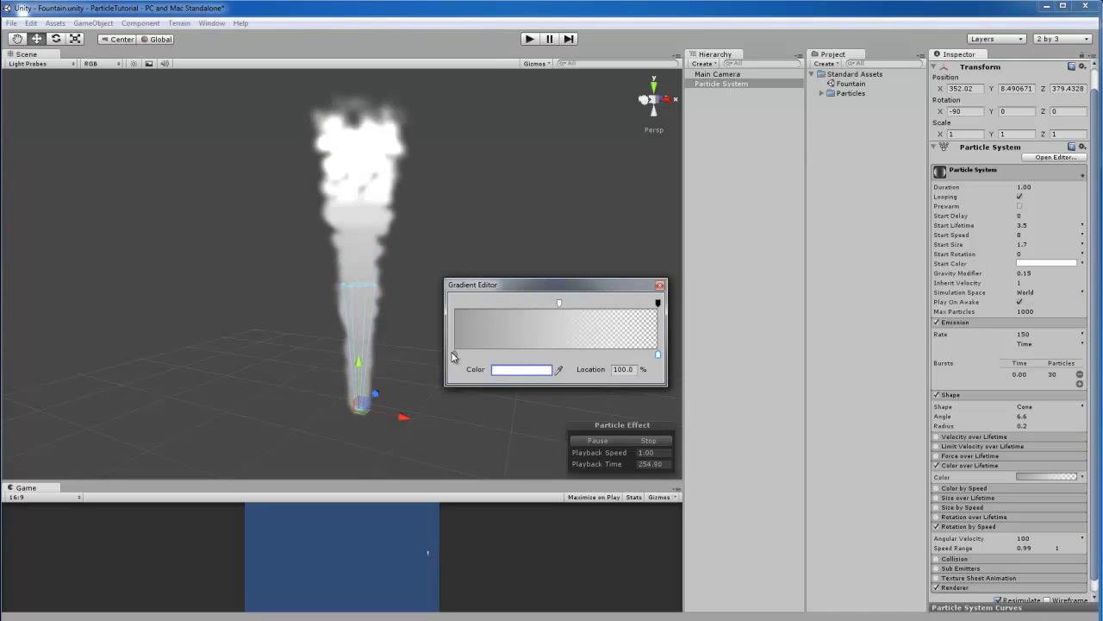
pyautogui.click(522, 369)
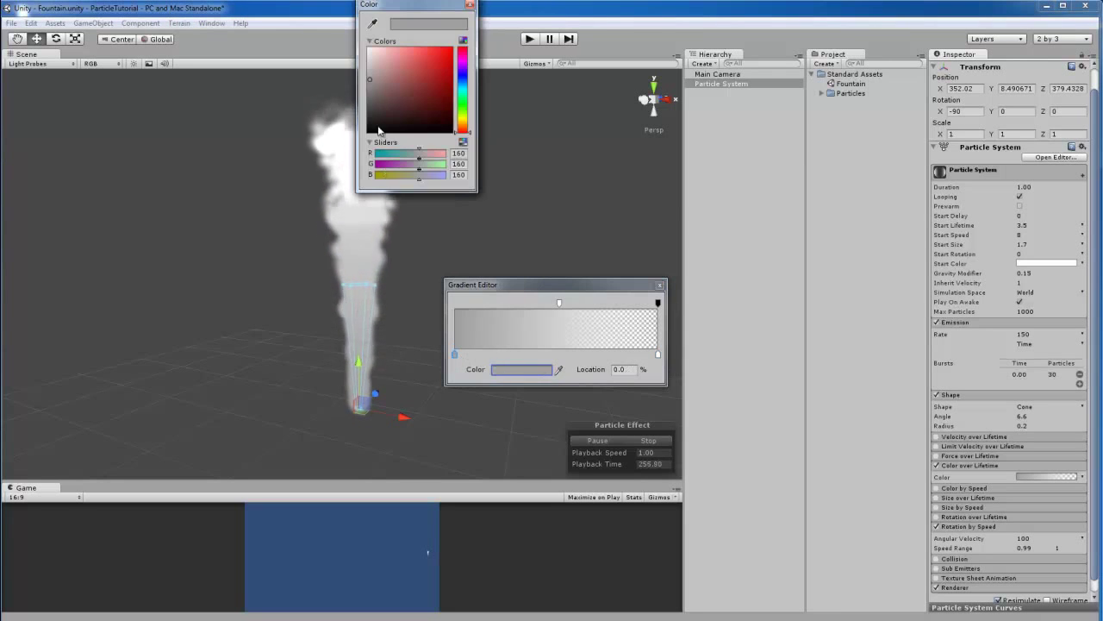
pyautogui.click(470, 5)
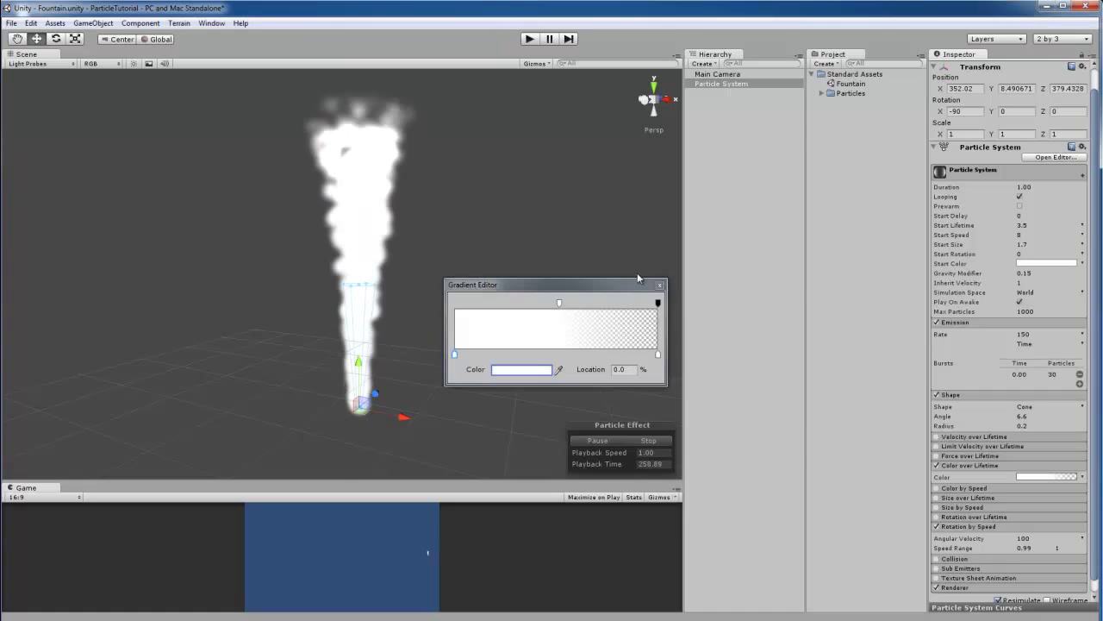
pyautogui.click(659, 287)
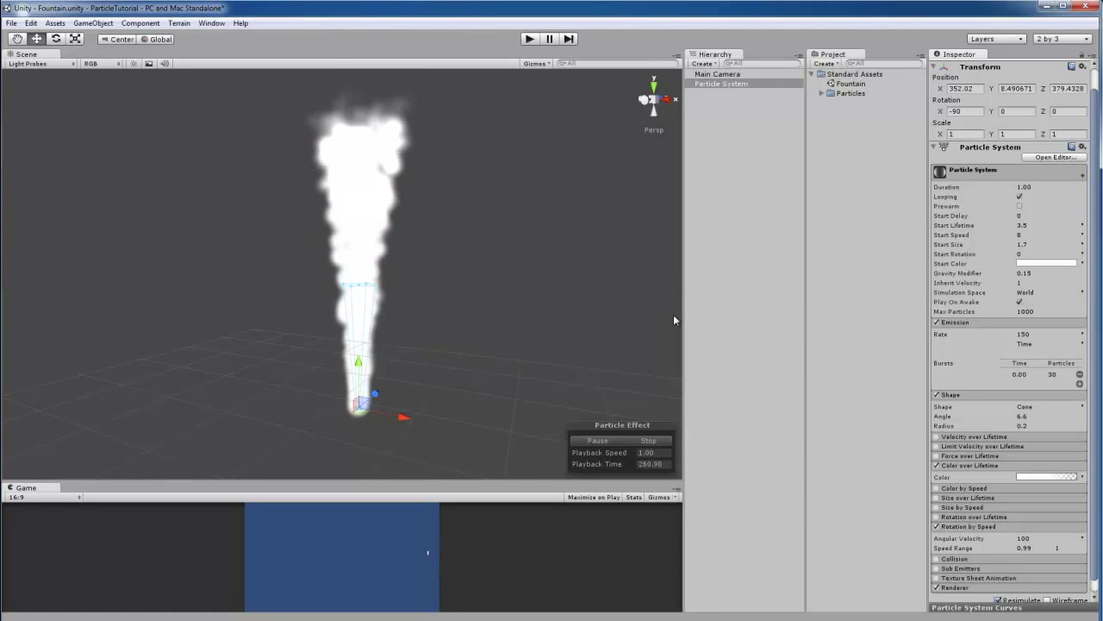
# Enable Force over Lifetime with a Y force of -3 in World space and check the falling particles in the scene.
pyautogui.click(950, 457)
pyautogui.click(936, 457)
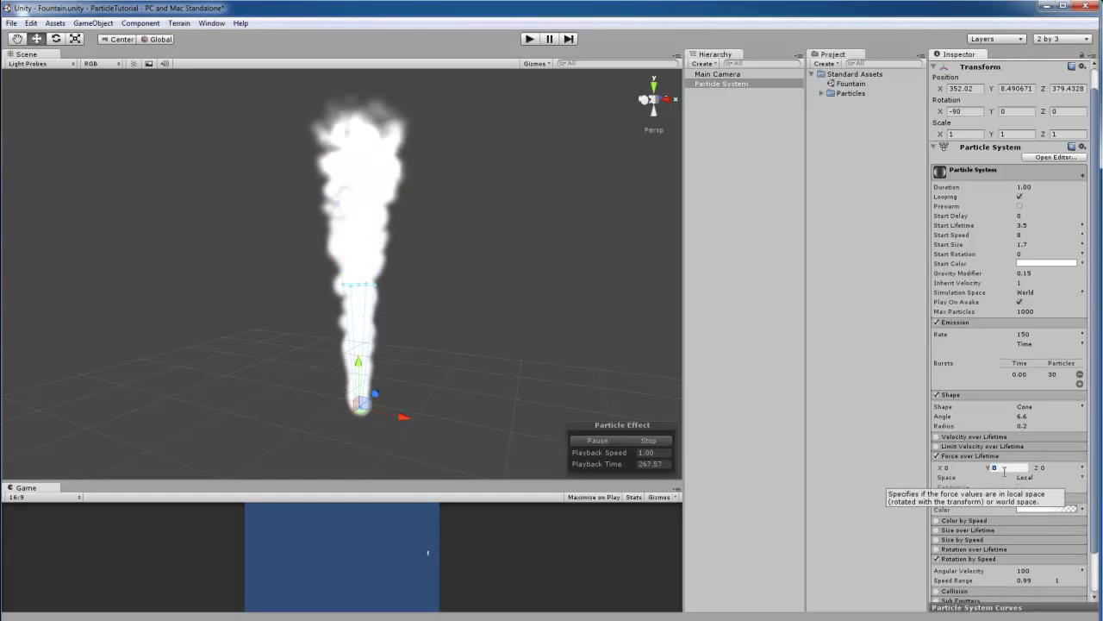
pyautogui.click(1002, 467)
pyautogui.write('-3')
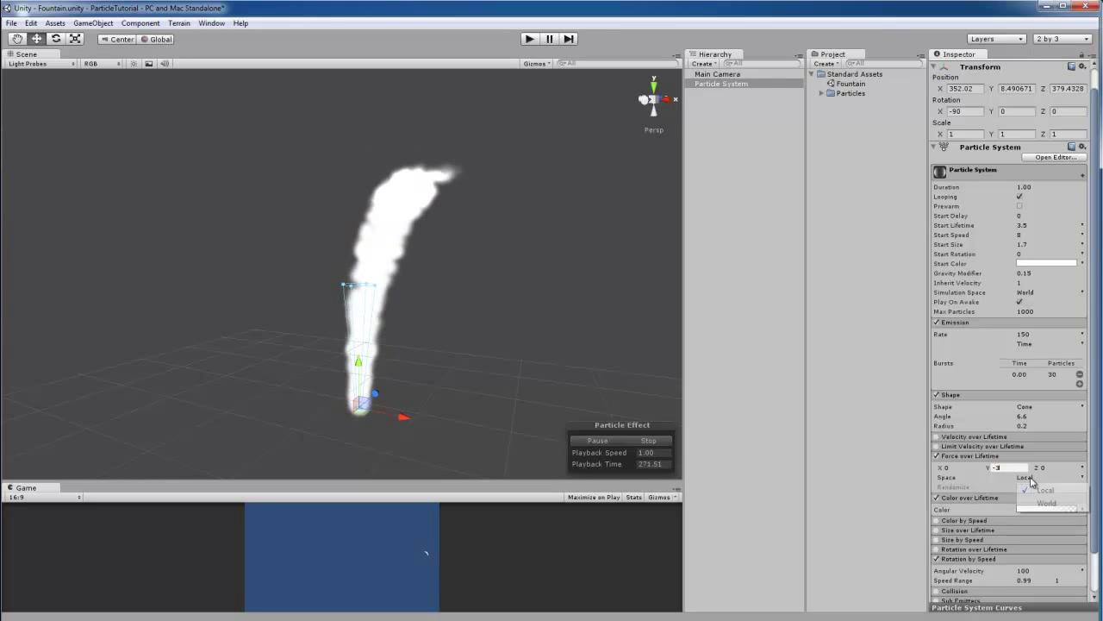
pyautogui.click(1044, 503)
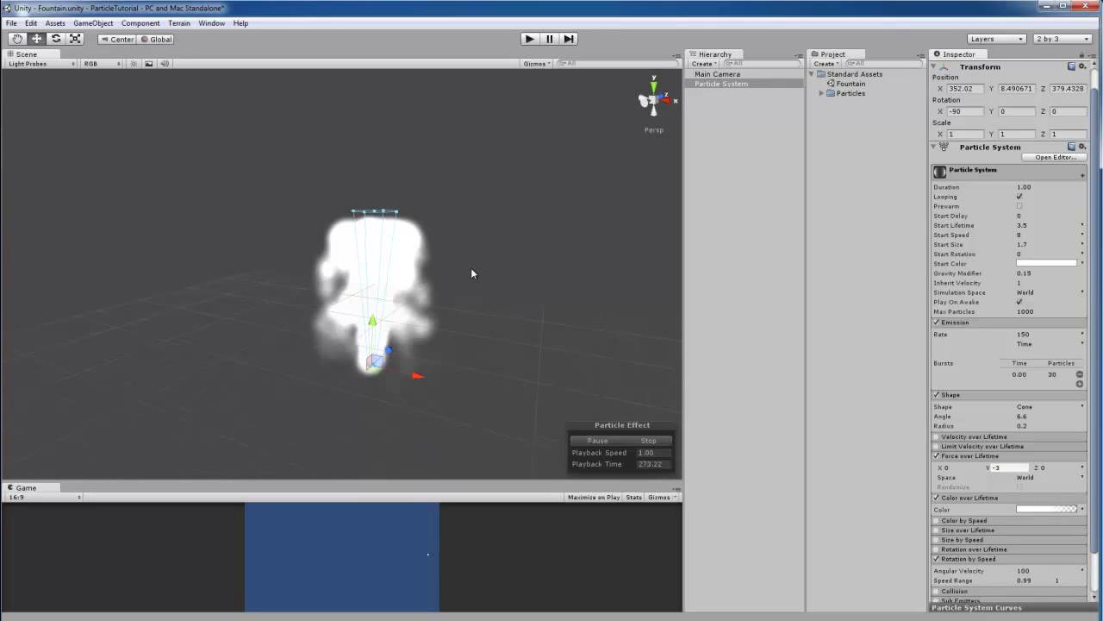
pyautogui.scroll(5, 471, 267)
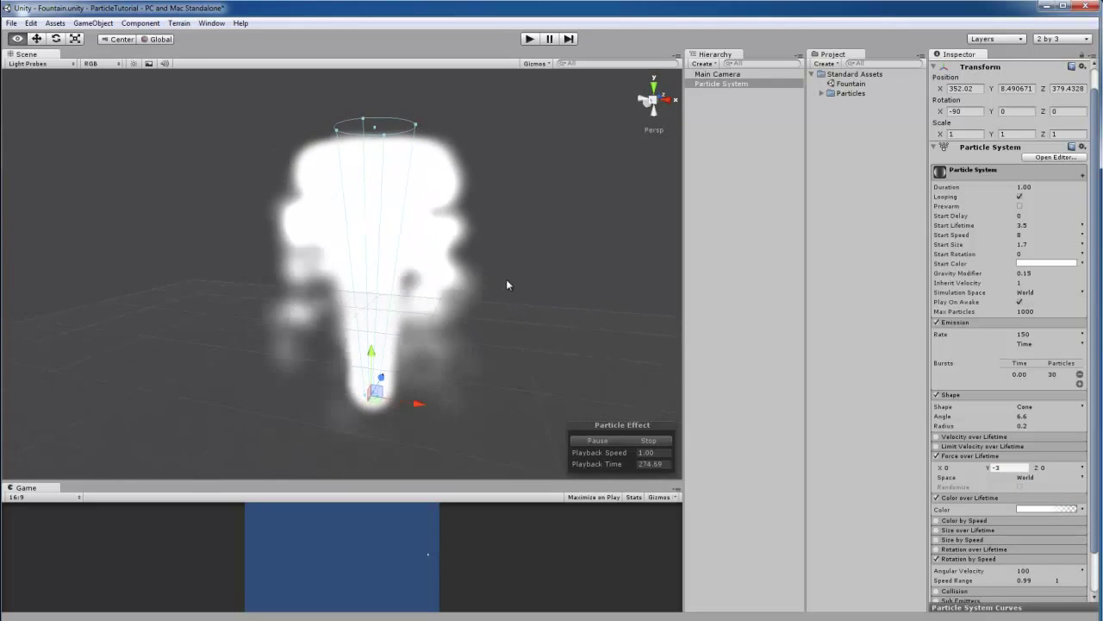
pyautogui.scroll(-4, 491, 271)
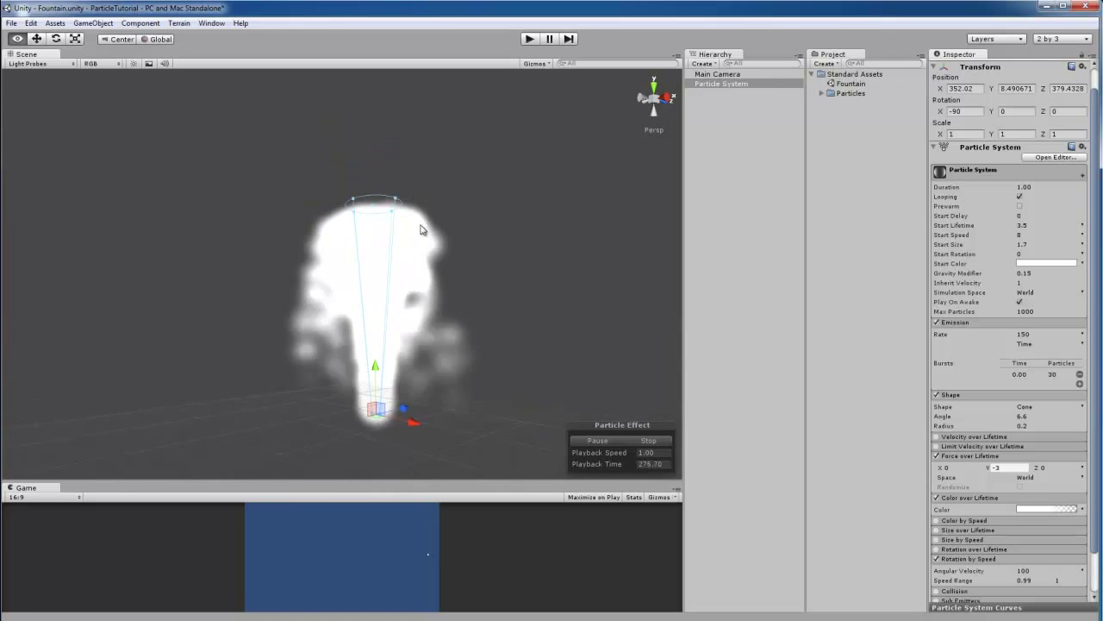
pyautogui.moveTo(421, 229); pyautogui.dragTo(408, 243, button='right')
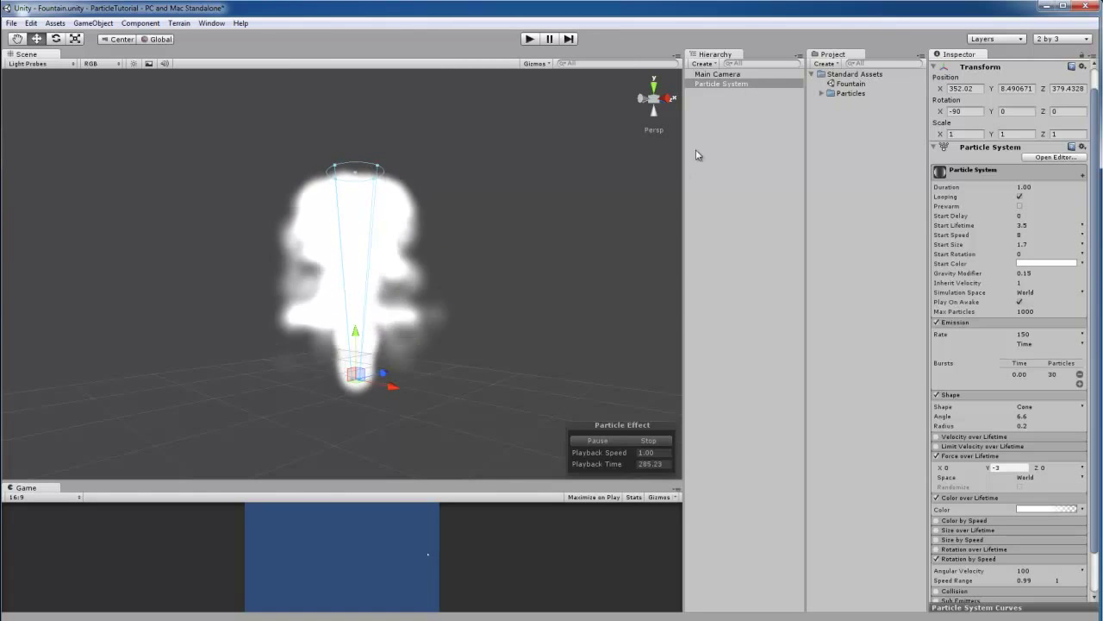
# Examine the Water Fountain material in the Particles source materials, and collapse the Sources folder.
pyautogui.click(822, 93)
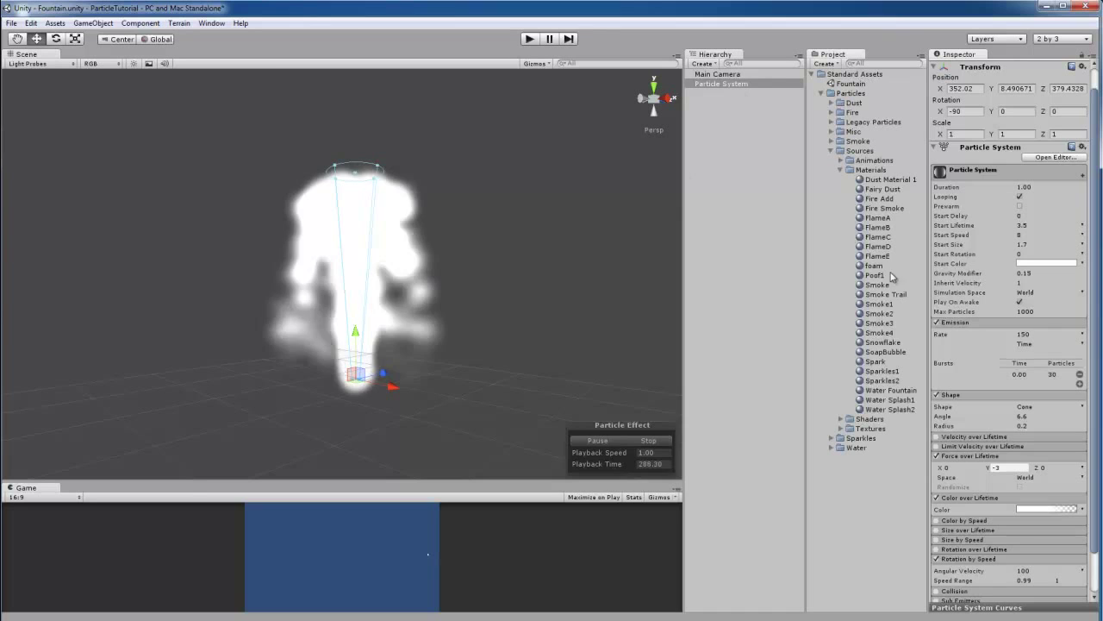
pyautogui.click(886, 390)
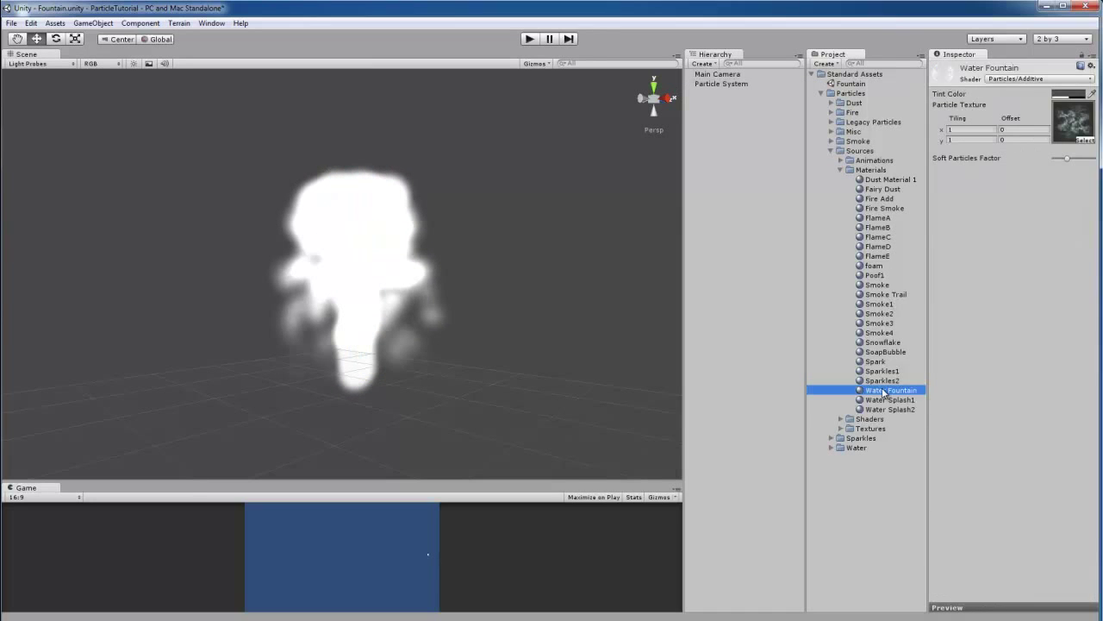
pyautogui.click(833, 151)
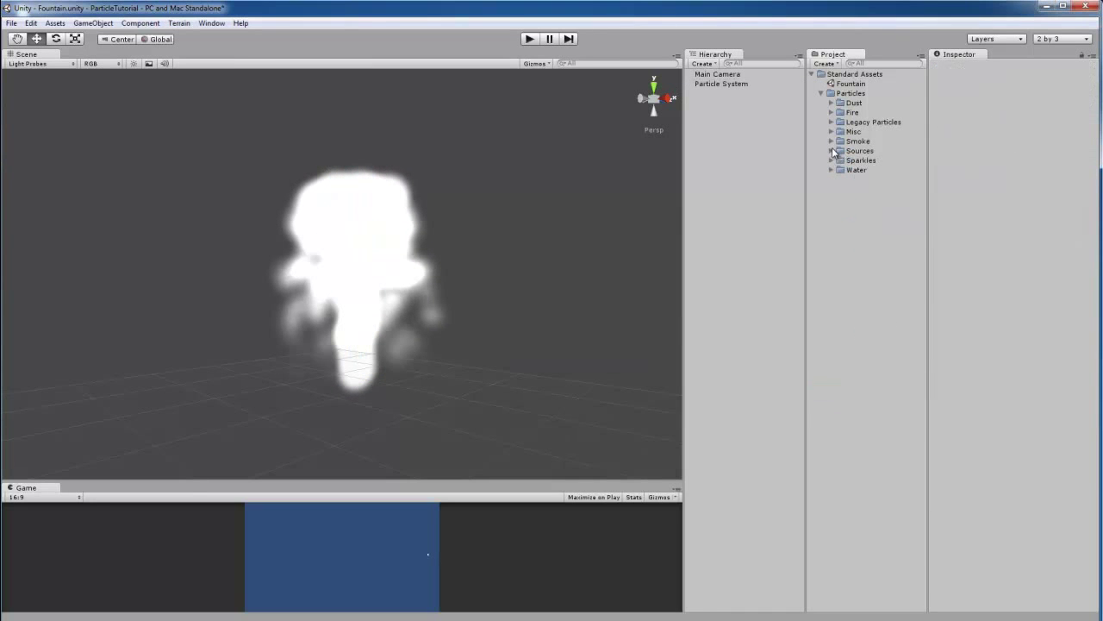
# Create a new material in the project and name it Water_Fountain.
pyautogui.rightClick(829, 217)
pyautogui.moveTo(857, 223)
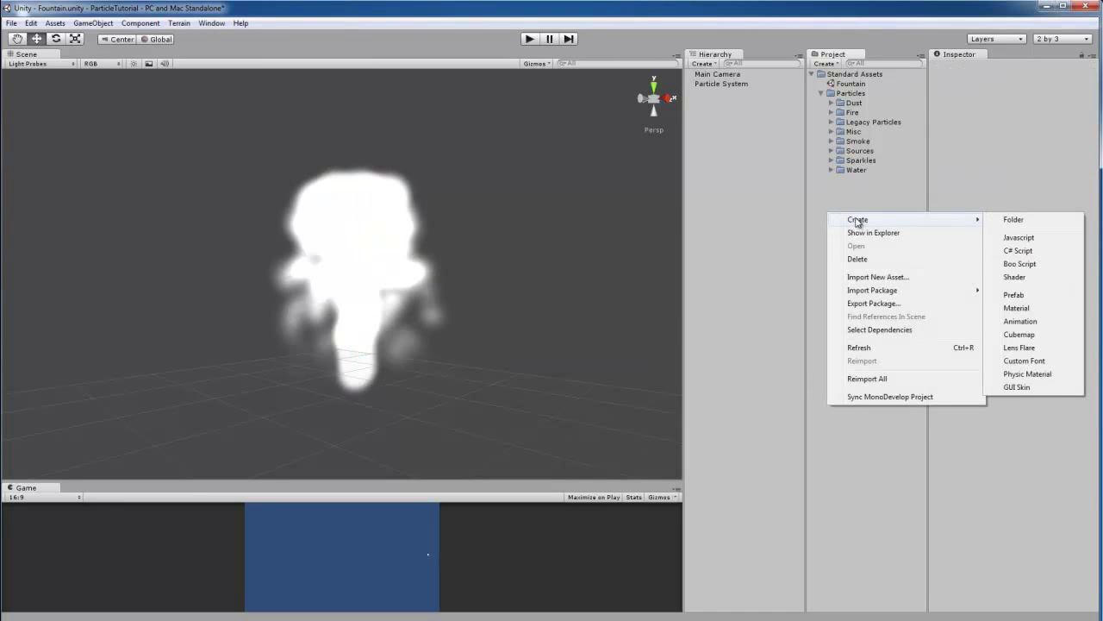
pyautogui.click(1027, 312)
pyautogui.write('Water_')
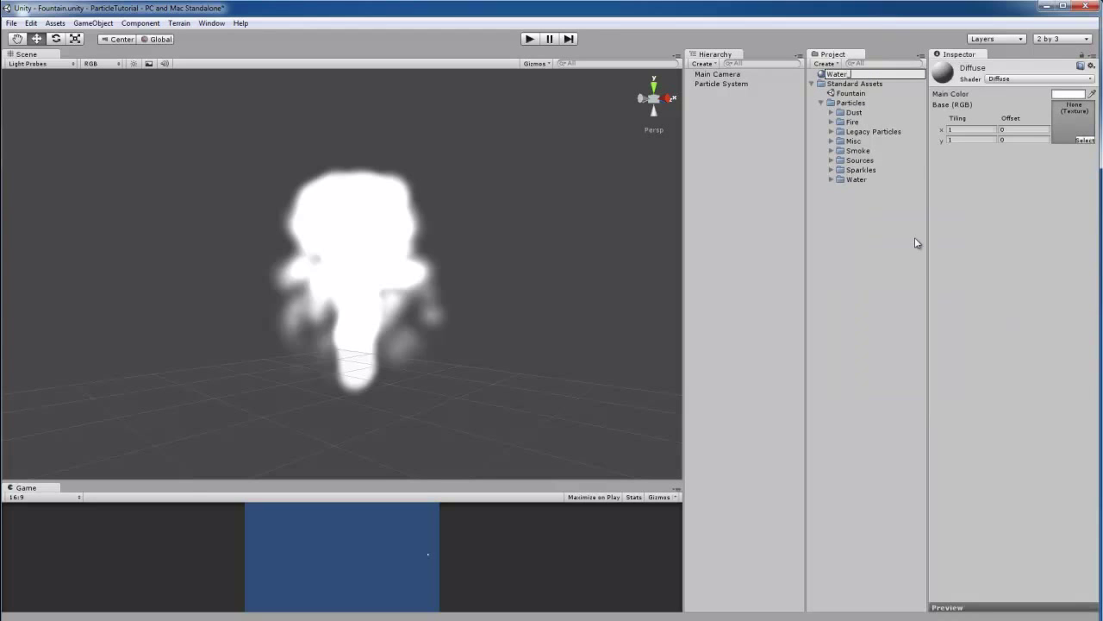
pyautogui.write('Fountain')
pyautogui.press('Return')
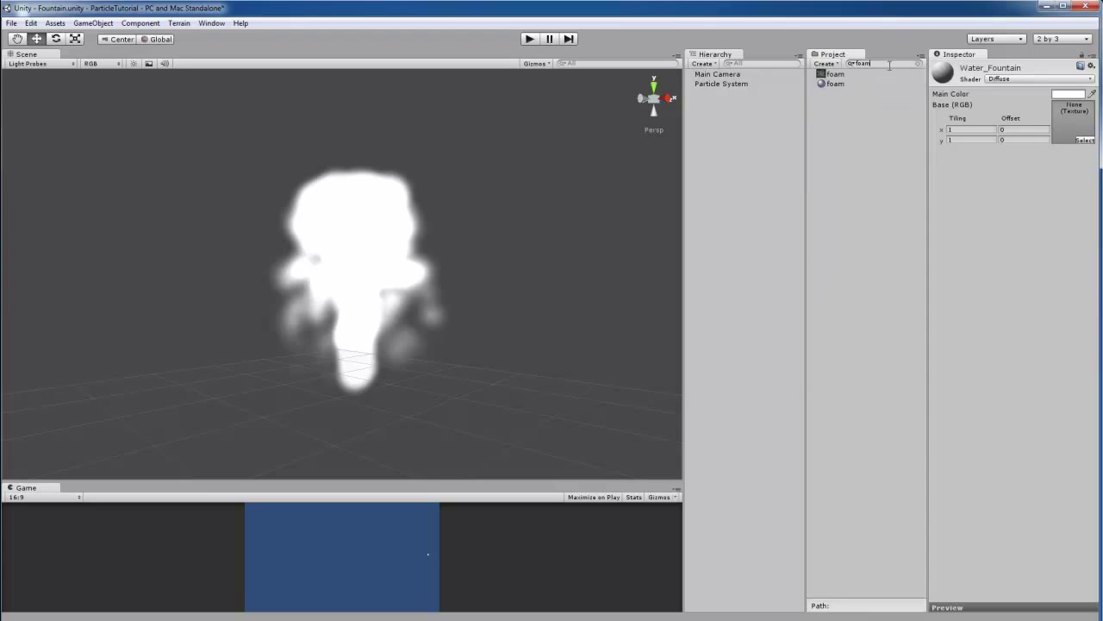
# Give the Water_Fountain material the Particles/Additive (Soft) shader and the foam texture, and apply it to the particle system in the scene.
pyautogui.click(1016, 79)
pyautogui.moveTo(1028, 264)
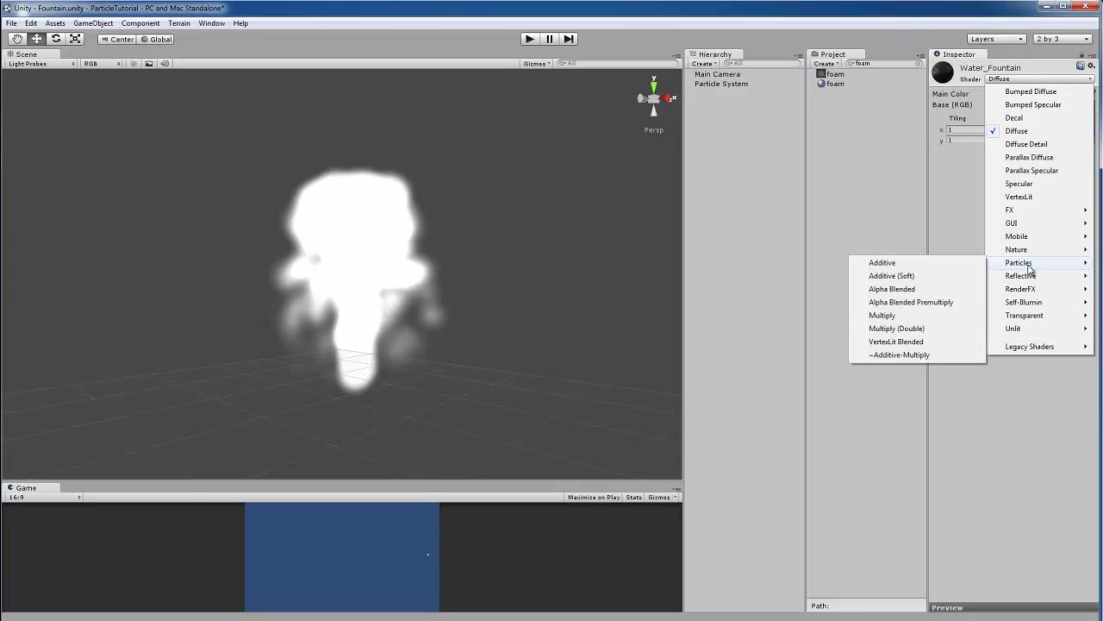
pyautogui.click(891, 276)
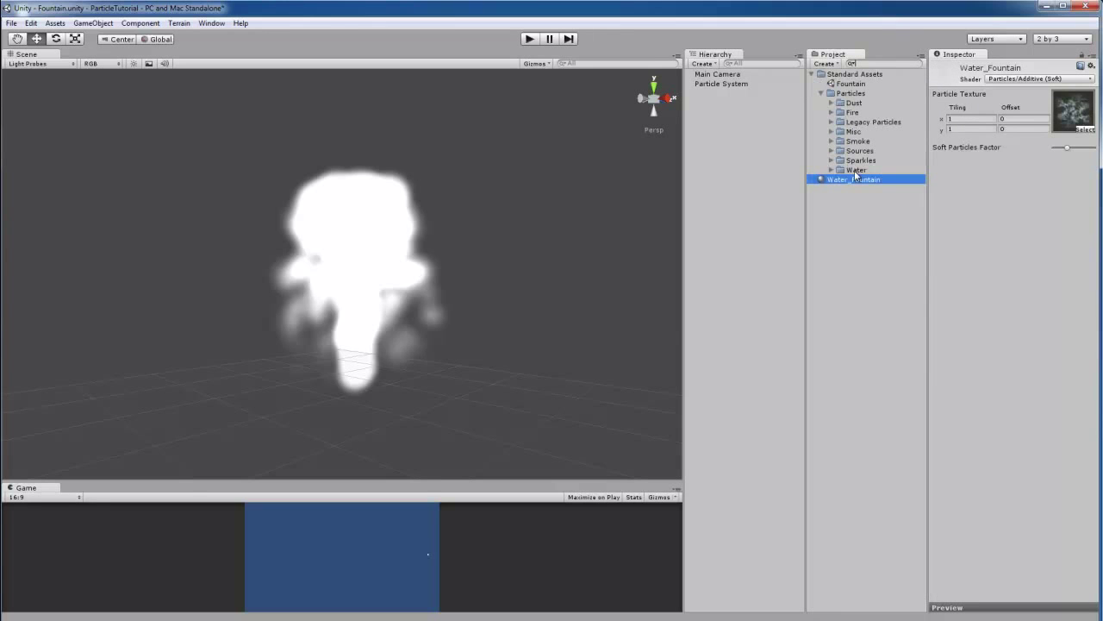
pyautogui.moveTo(834, 181); pyautogui.dragTo(395, 251)
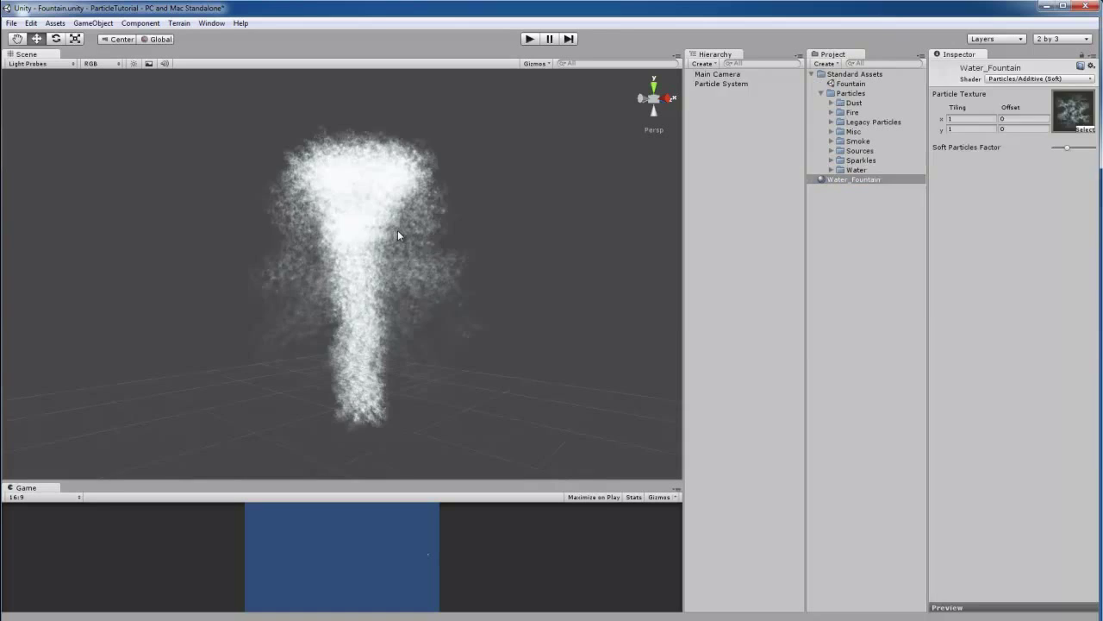
# Set the particle system's emission rate to 120 and check the fountain in the scene.
pyautogui.click(397, 230)
pyautogui.keyDown('alt'); pyautogui.moveTo(498, 210); pyautogui.dragTo(547, 209); pyautogui.keyUp('alt')
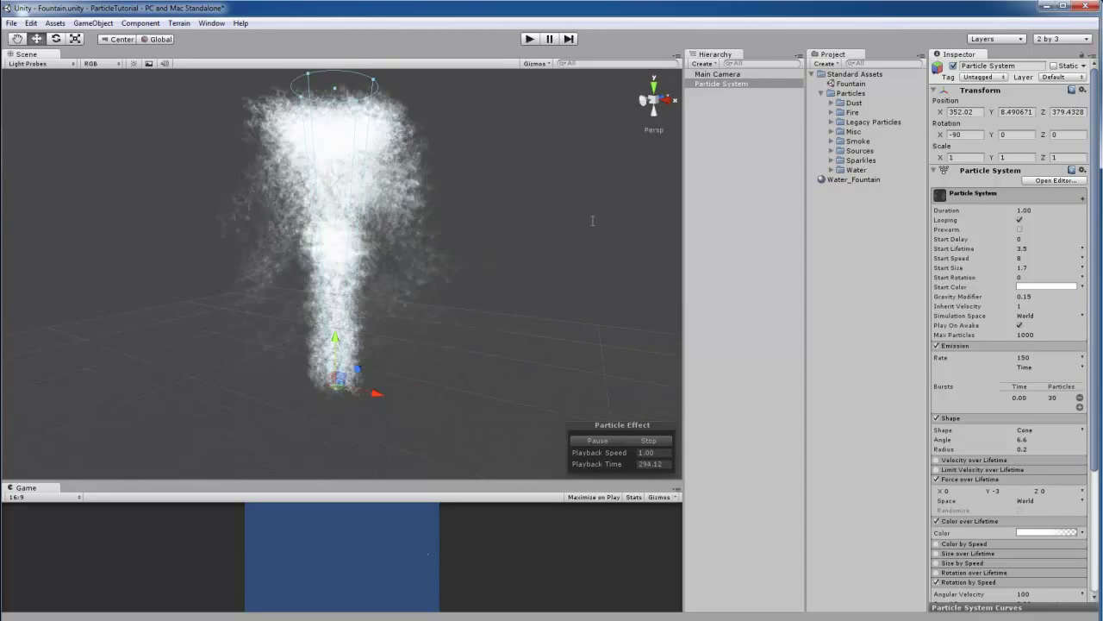
pyautogui.click(1059, 361)
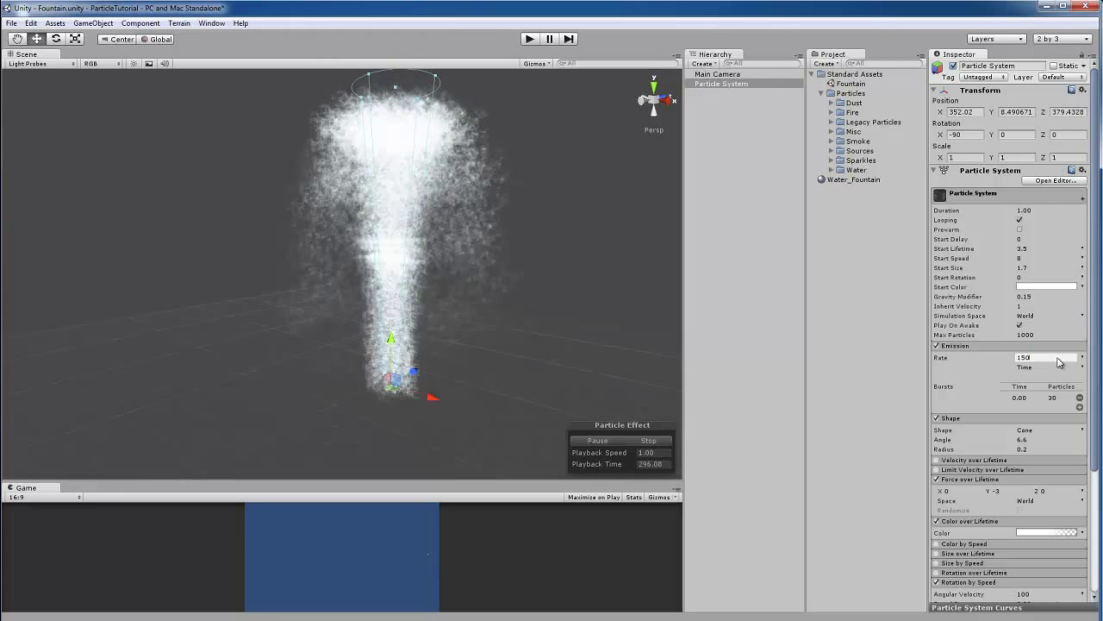
pyautogui.press('BackSpace')
pyautogui.press('BackSpace')
pyautogui.write('20')
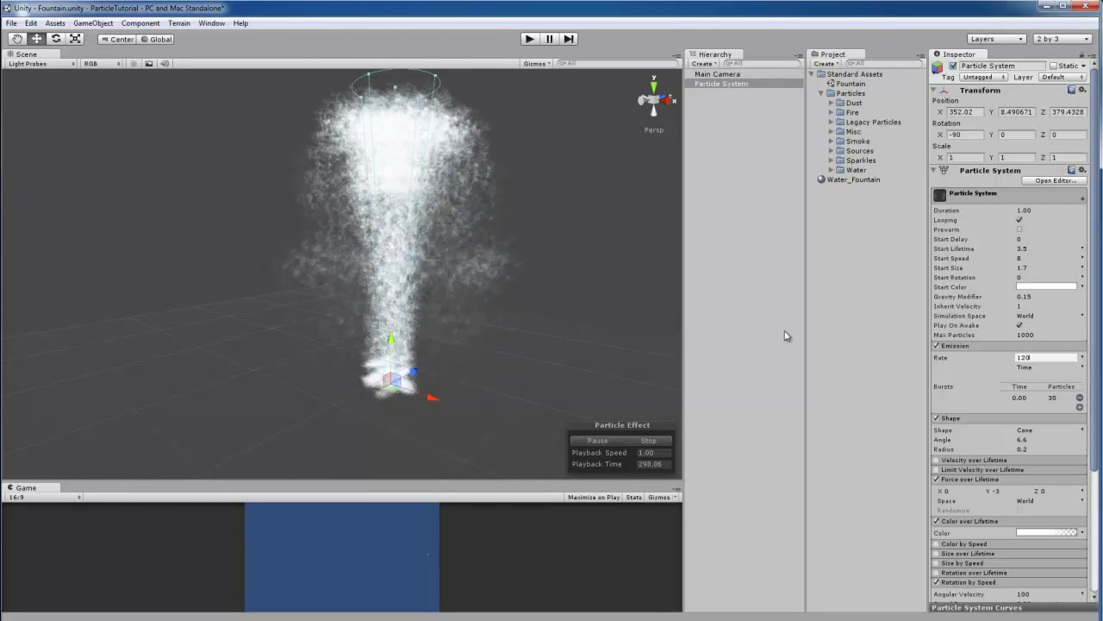
pyautogui.keyDown('alt'); pyautogui.moveTo(616, 253); pyautogui.dragTo(551, 278); pyautogui.keyUp('alt')
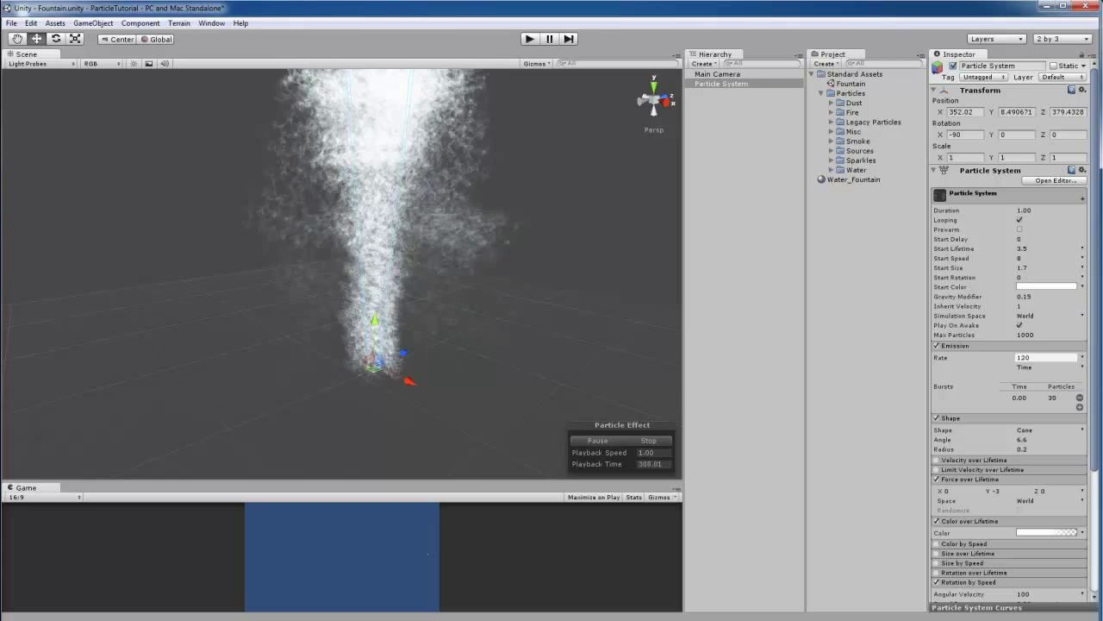
# Try particle system durations of 0.1 and 4 to compare how often the burst repeats.
pyautogui.click(1043, 211)
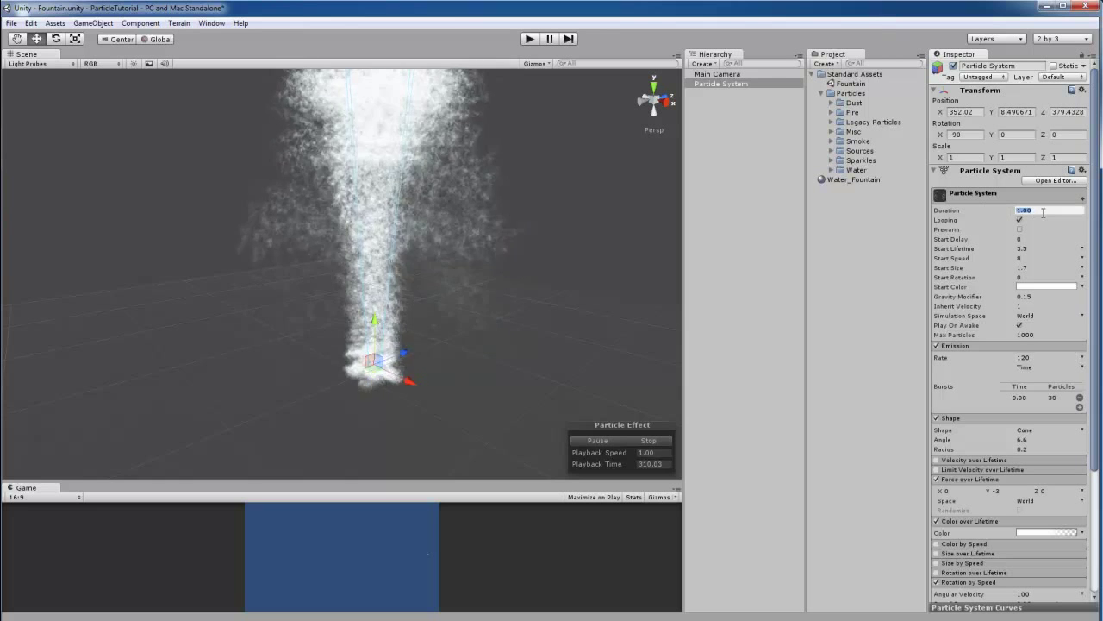
pyautogui.write('0.1')
pyautogui.press('Return')
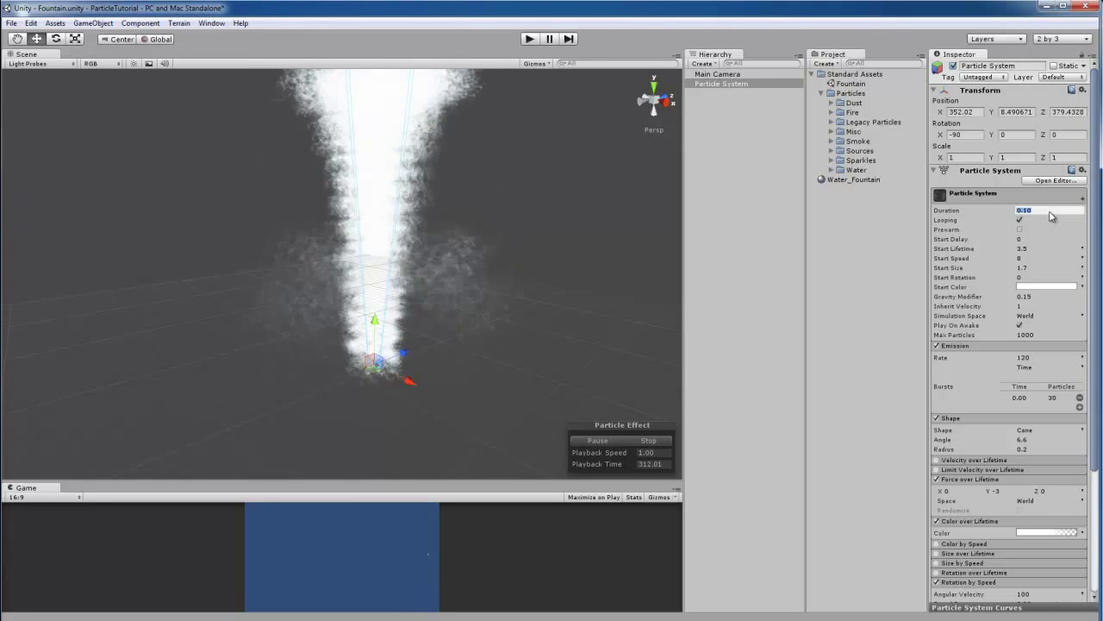
pyautogui.write('4')
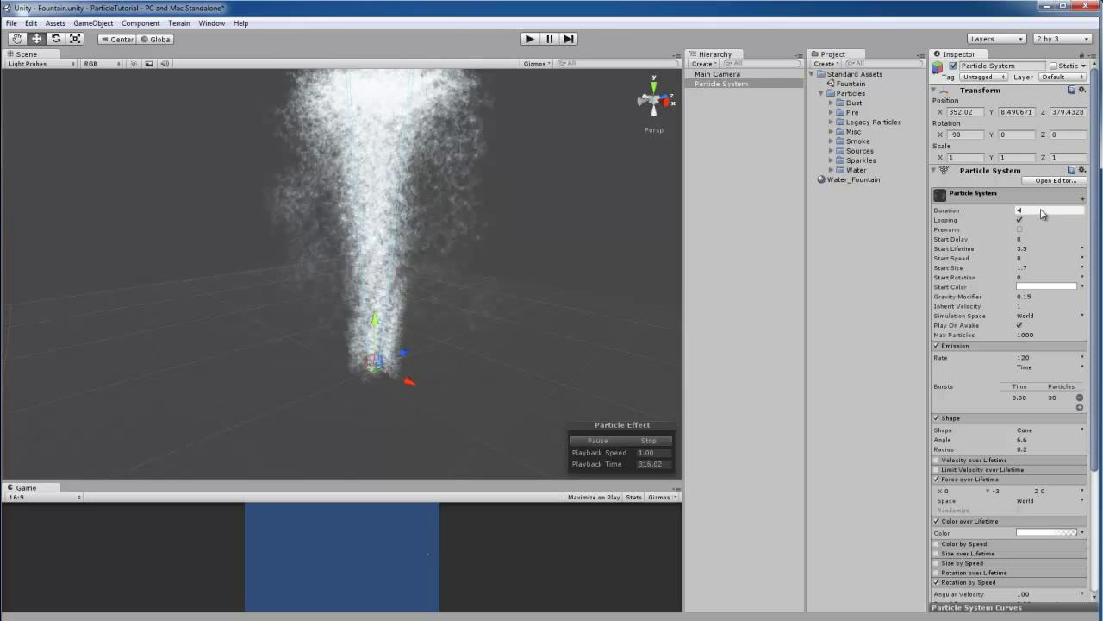
pyautogui.press('Return')
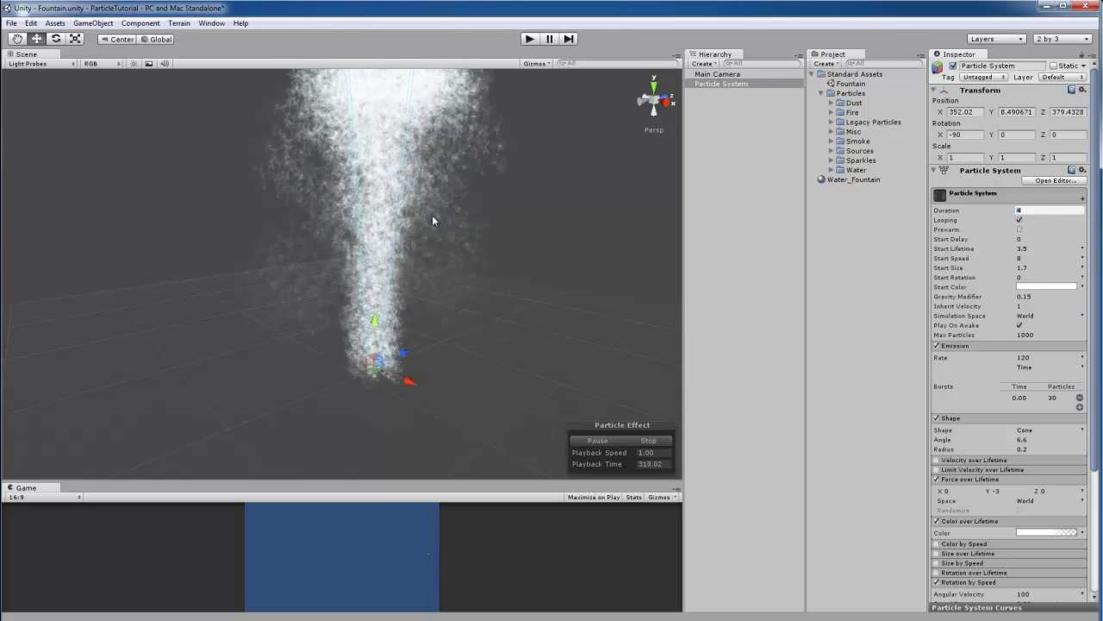
# Set the particle system's duration to 15 and check the looping fountain from another side.
pyautogui.click(1026, 210)
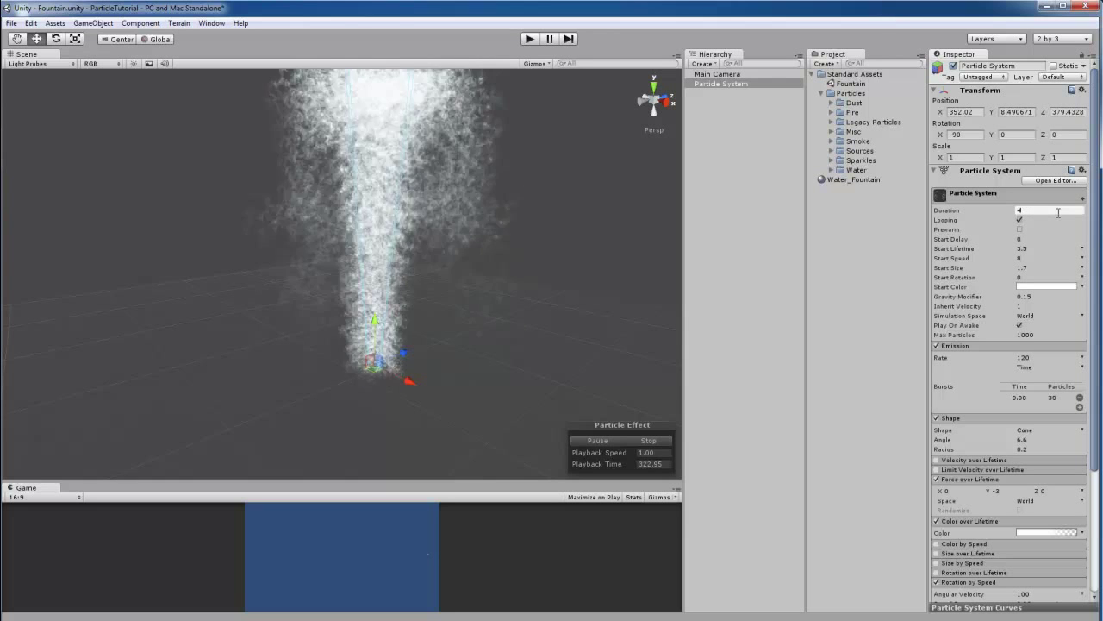
pyautogui.press('BackSpace')
pyautogui.write('1')
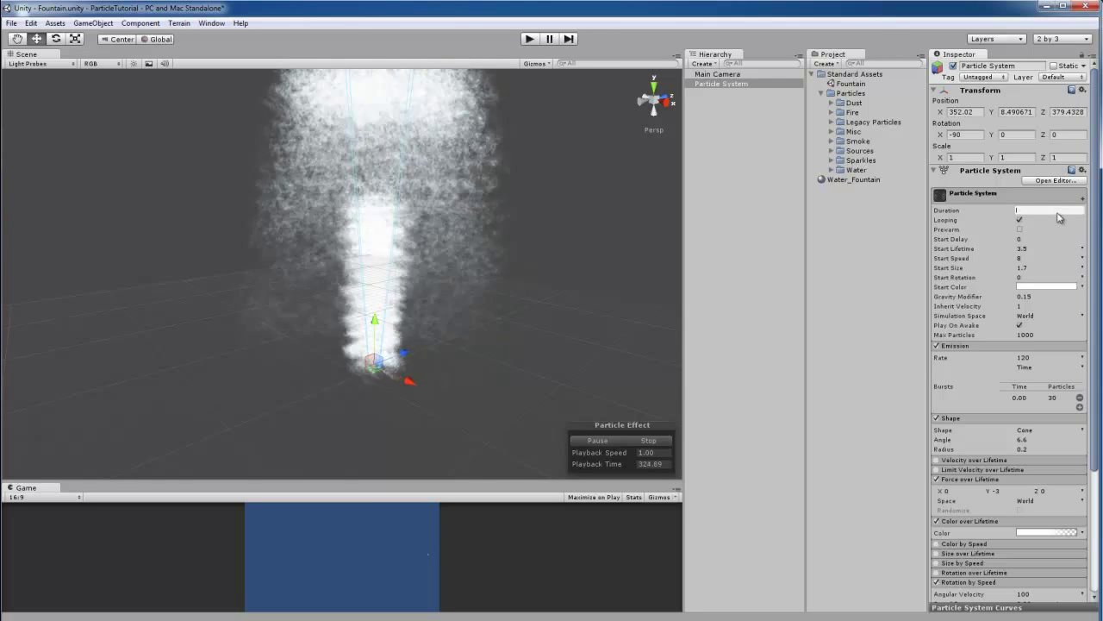
pyautogui.write('5')
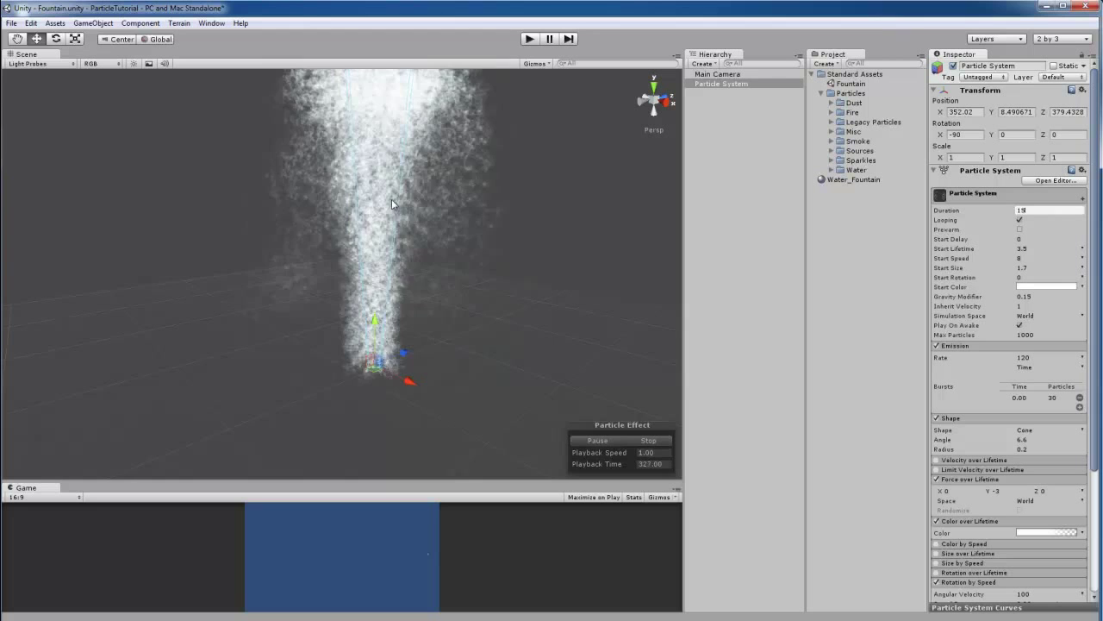
pyautogui.keyDown('alt'); pyautogui.moveTo(426, 205); pyautogui.dragTo(344, 246); pyautogui.keyUp('alt')
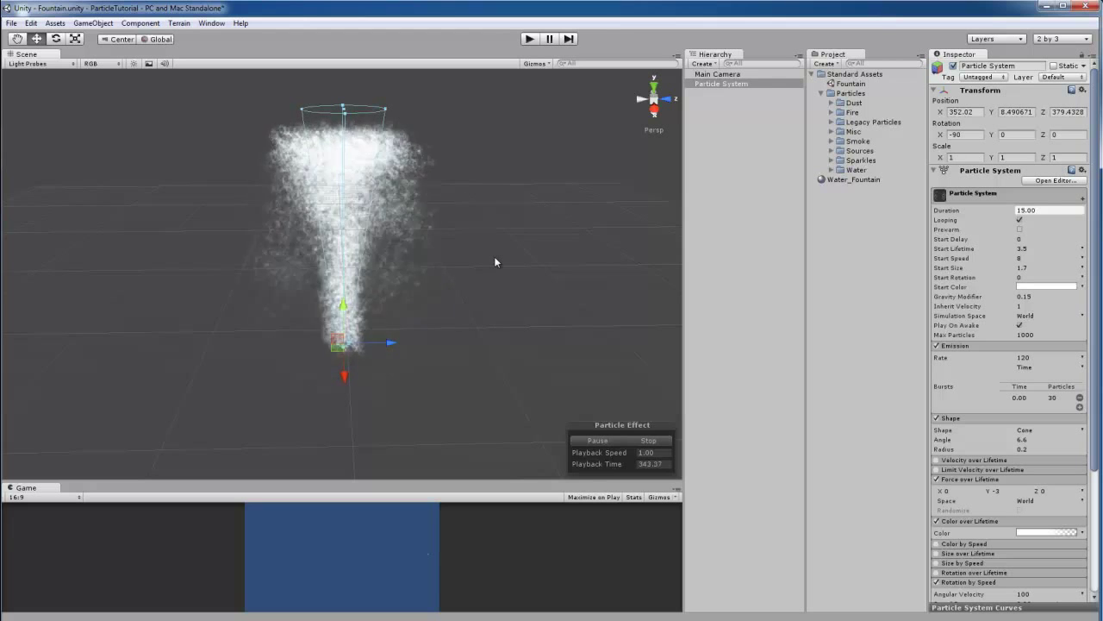
# Rename the particle system object as Water_Fountain.
pyautogui.keyDown('alt'); pyautogui.moveTo(454, 216); pyautogui.dragTo(454, 255); pyautogui.keyUp('alt')
pyautogui.click(1019, 66)
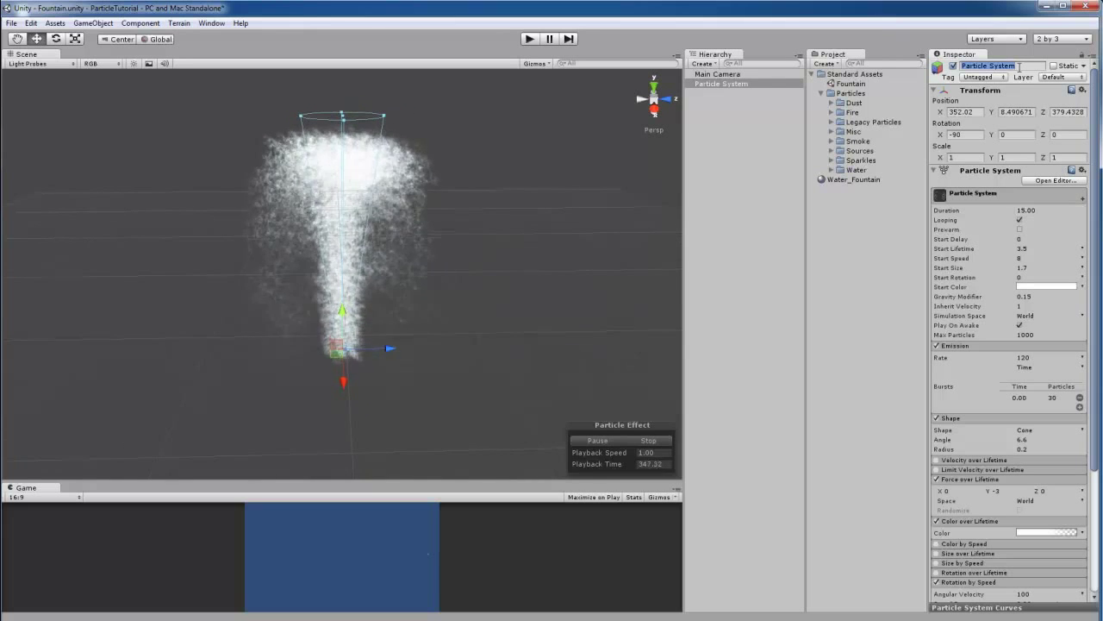
pyautogui.write('Water_Fountain')
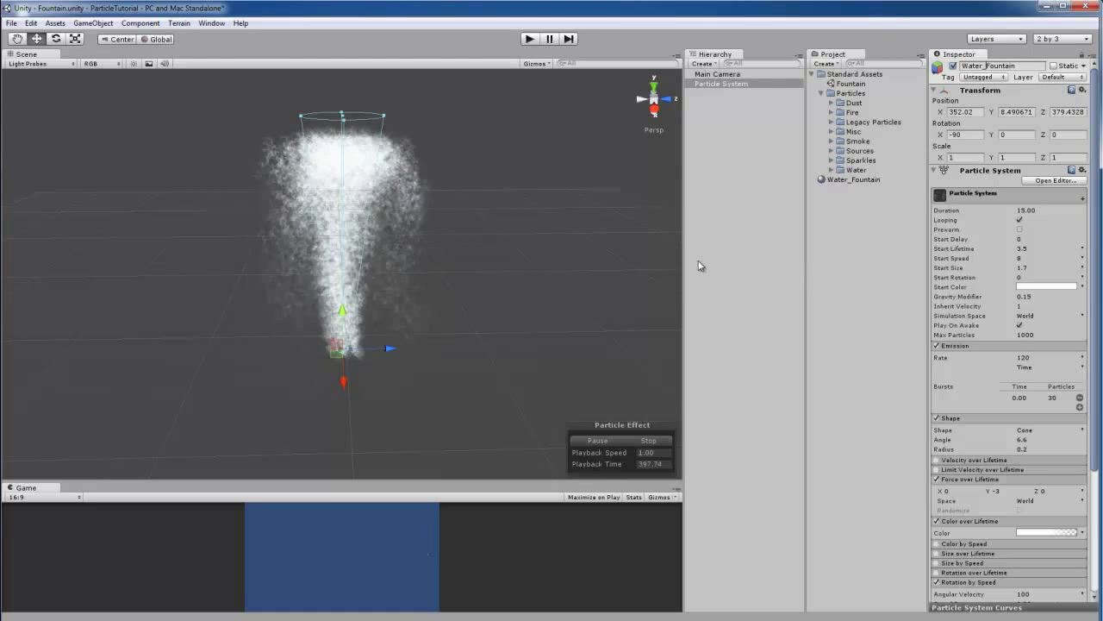
# Revise the particle system object's name by deleting the ending "untain" from Water_Fountain.
pyautogui.click(1004, 65)
pyautogui.press('BackSpace')
pyautogui.press('BackSpace')
pyautogui.press('BackSpace')
pyautogui.press('BackSpace')
pyautogui.press('BackSpace')
pyautogui.press('BackSpace')
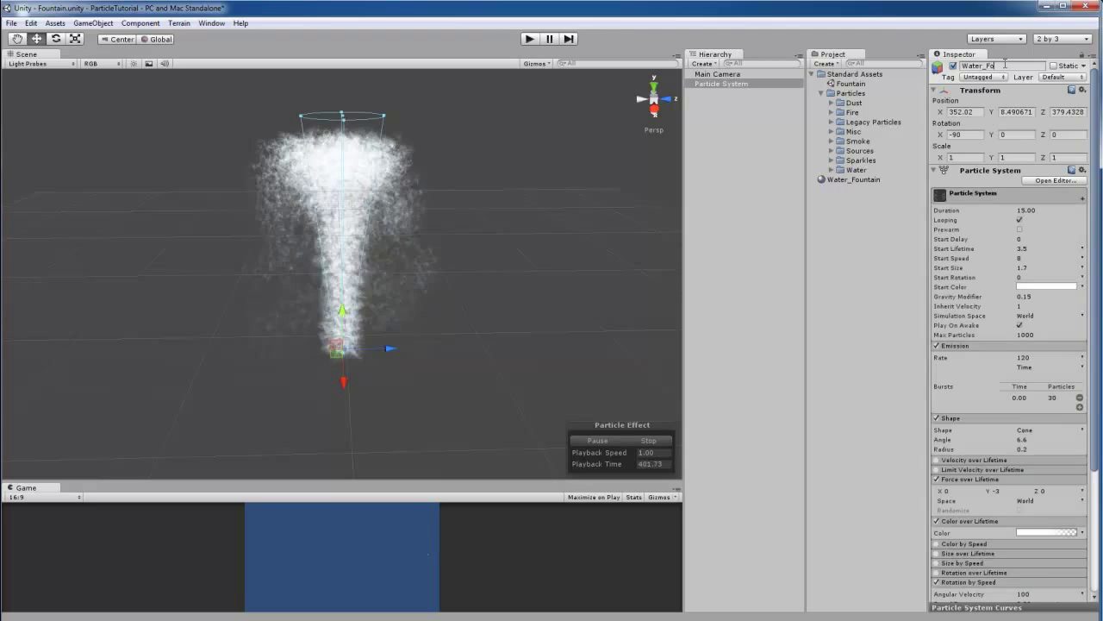